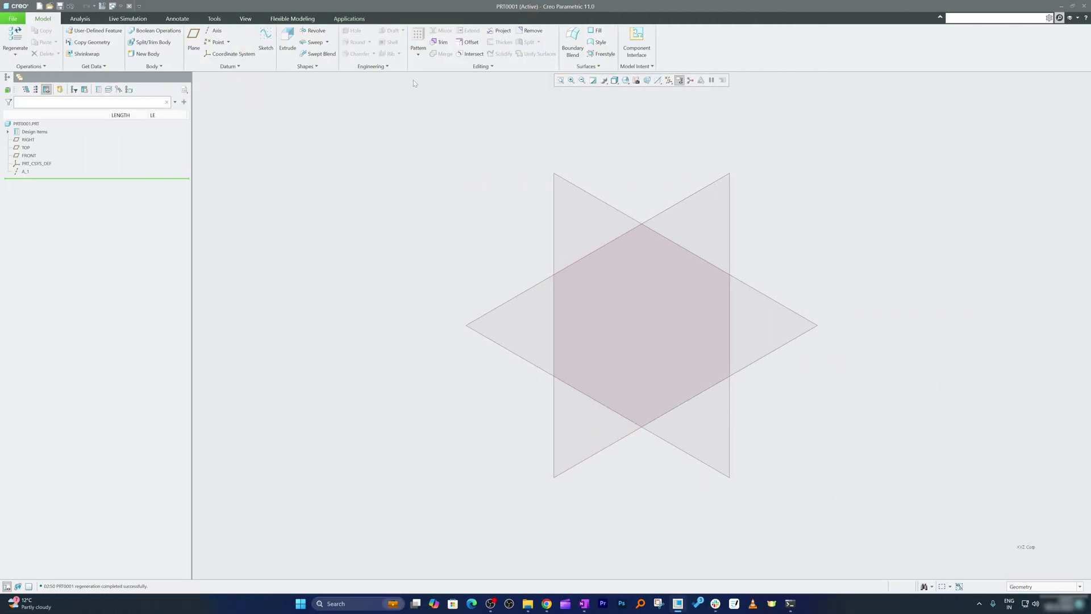
{"action": "left_click", "coordinate": [386, 66]}
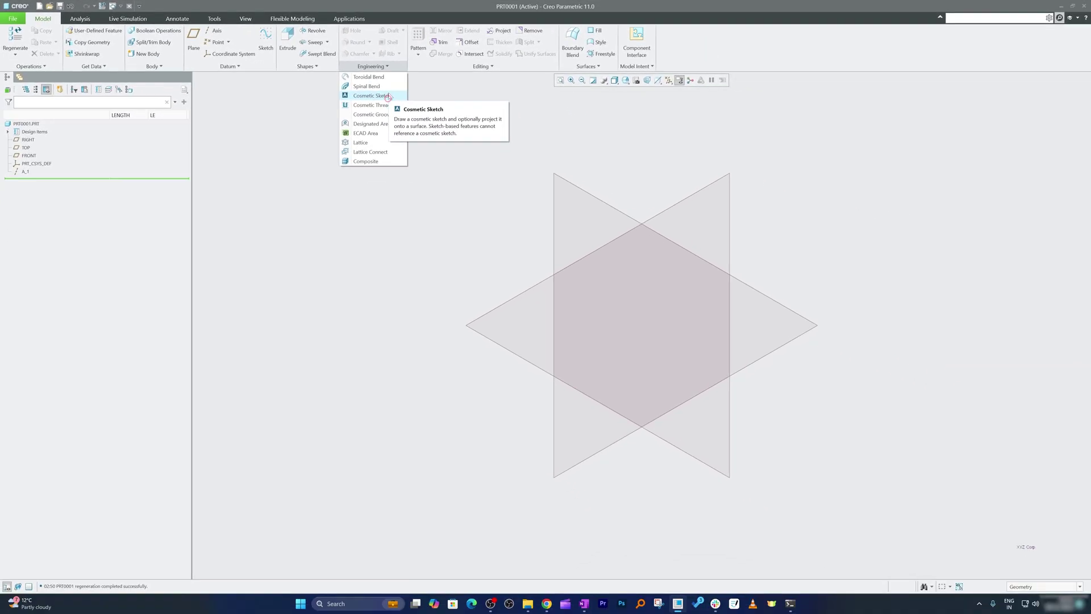
{"action": "left_click", "coordinate": [388, 97]}
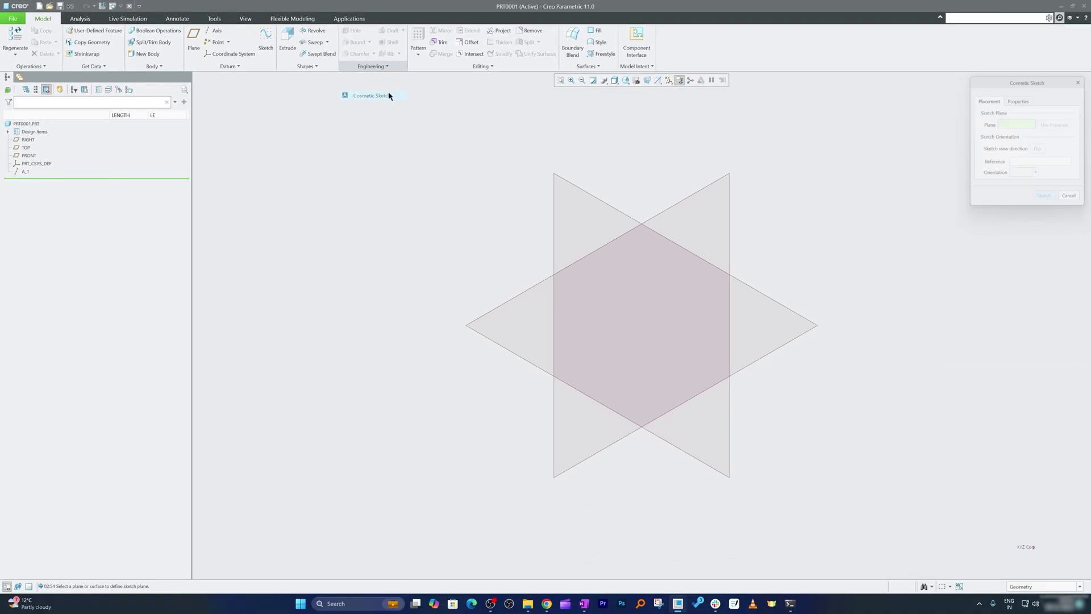
{"action": "left_click", "coordinate": [1073, 201]}
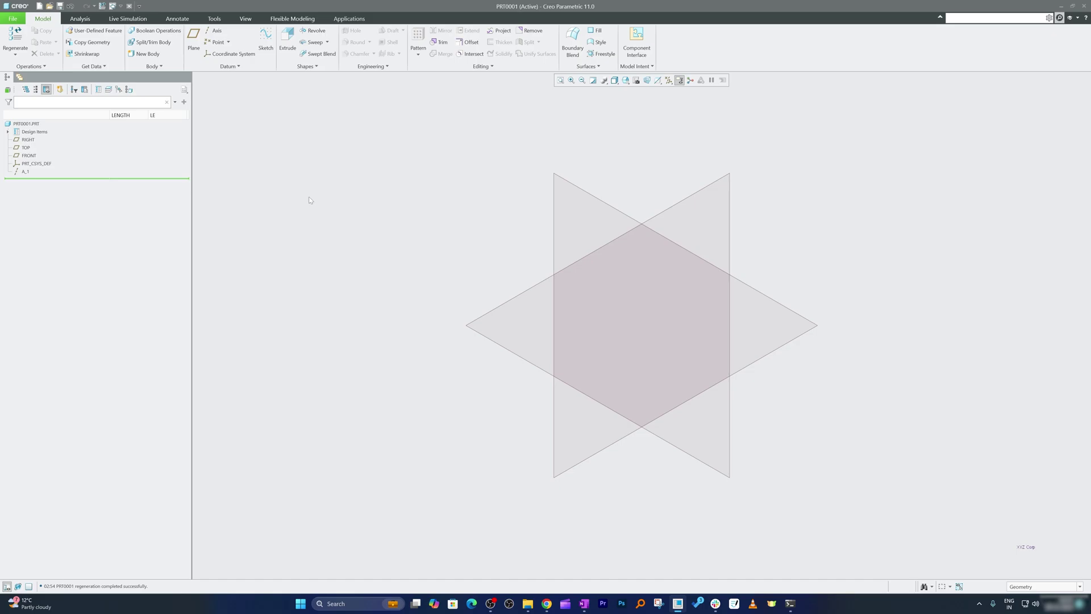
Step: Start an Extrude on the TOP plane and sketch a center rectangle about 339 by 204 at the origin
{"action": "middle_click_drag", "start_coordinate": [211, 202], "coordinate": [287, 154]}
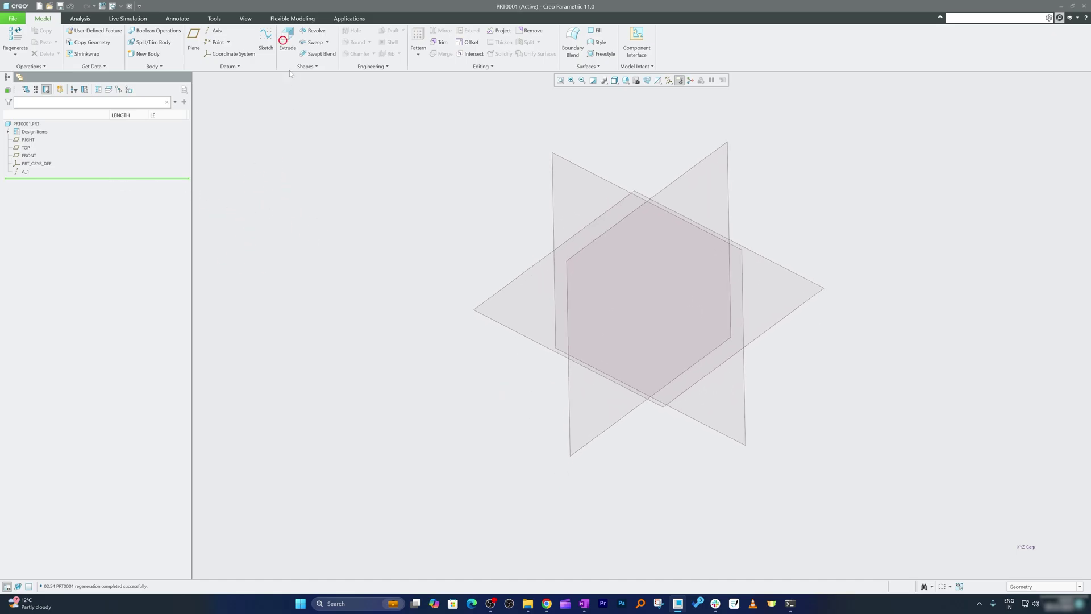
{"action": "left_click", "coordinate": [486, 298]}
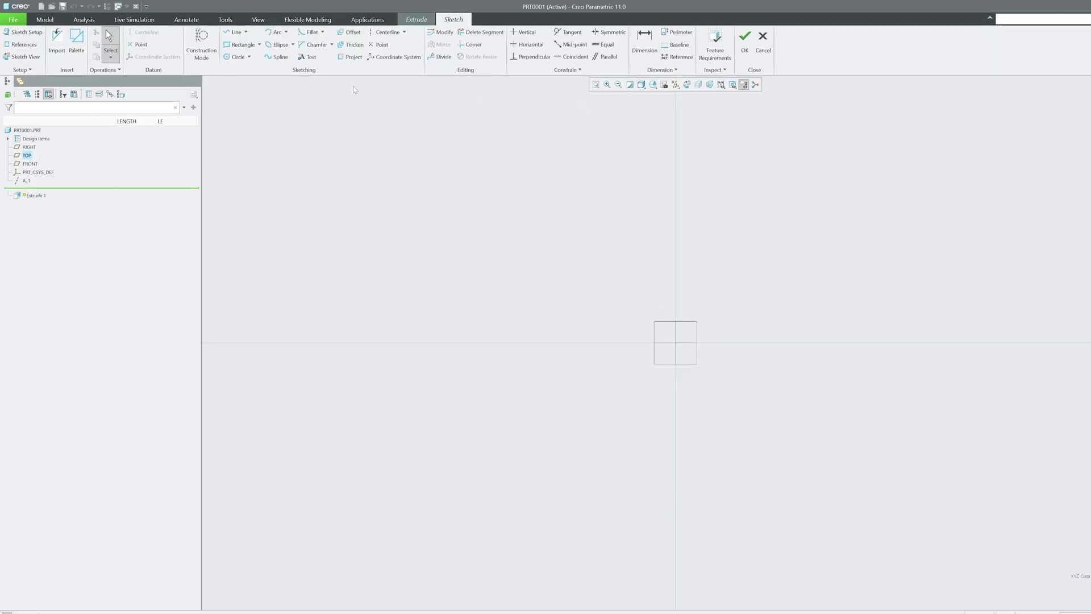
{"action": "left_click", "coordinate": [246, 42]}
{"action": "left_click", "coordinate": [339, 99]}
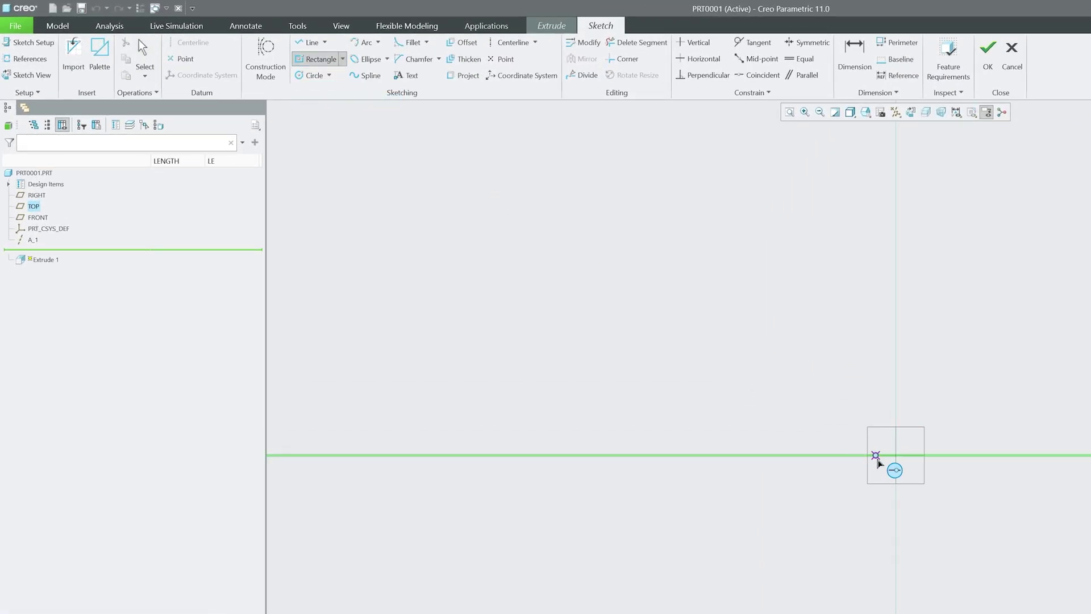
{"action": "left_click", "coordinate": [896, 454]}
{"action": "left_click", "coordinate": [707, 342]}
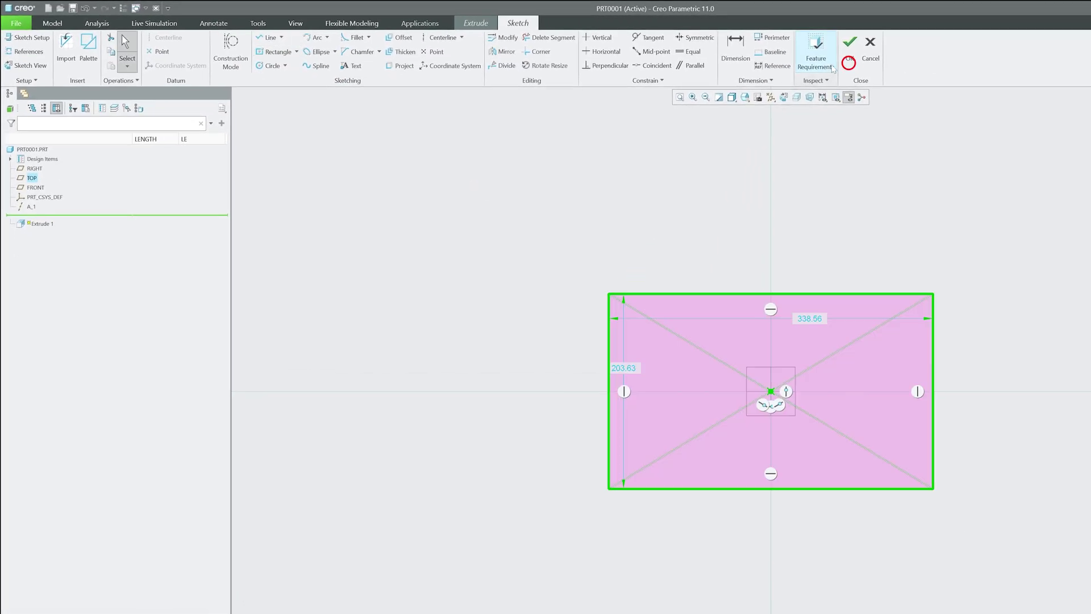
{"action": "left_click", "coordinate": [850, 45]}
Step: Extrude the rectangle as a solid with a total depth of 50, symmetric about the sketch plane
{"action": "double_click", "coordinate": [131, 48]}
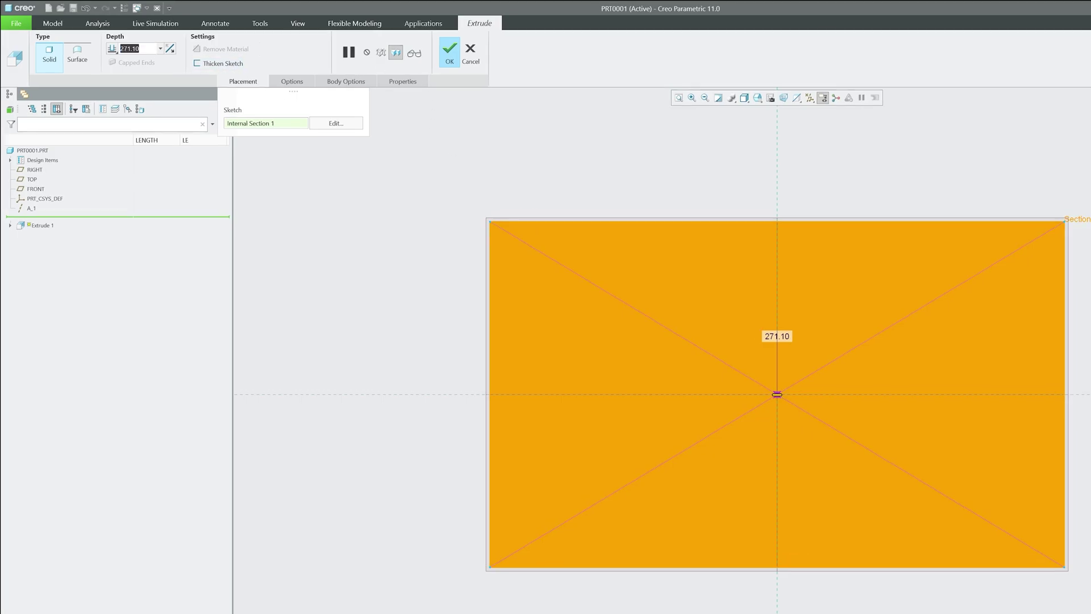
{"action": "type", "text": "50"}
{"action": "key", "text": "Return"}
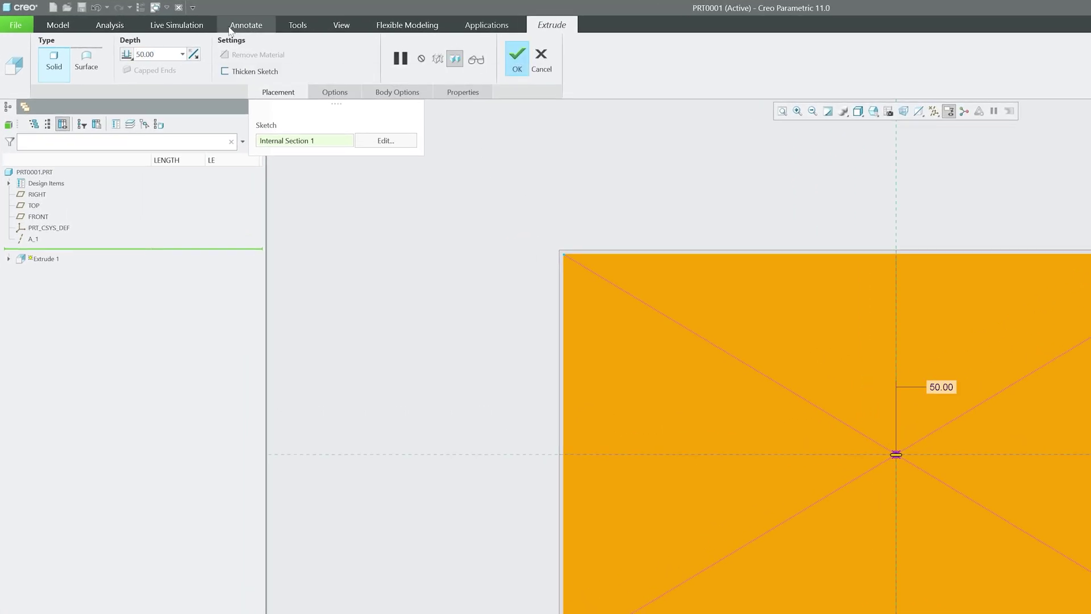
{"action": "left_click", "coordinate": [128, 55]}
{"action": "left_click", "coordinate": [142, 79]}
{"action": "left_click", "coordinate": [511, 58]}
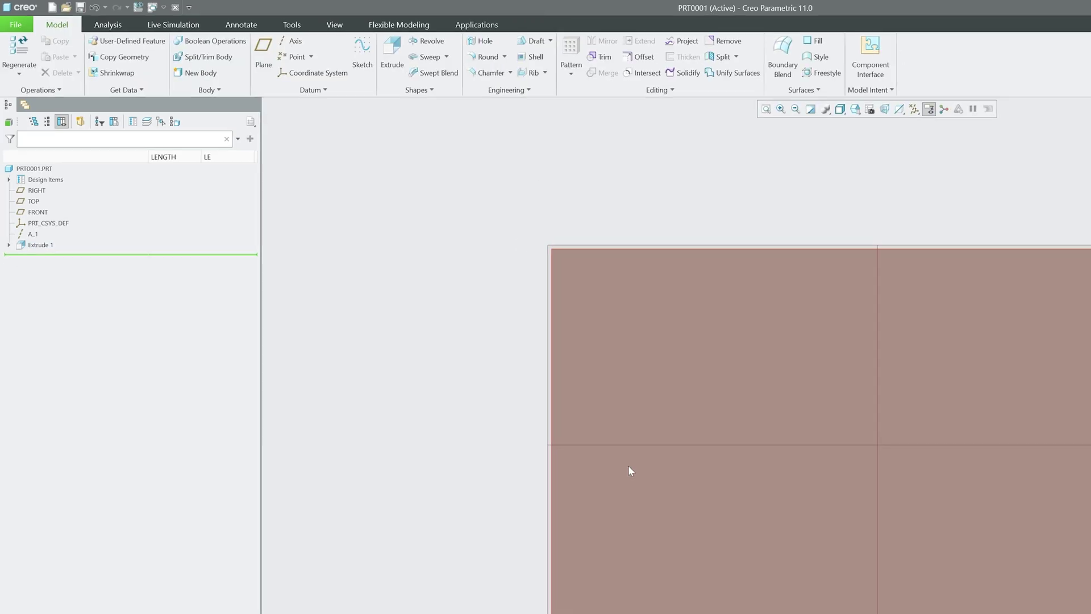
{"action": "middle_click_drag", "start_coordinate": [641, 476], "coordinate": [674, 386]}
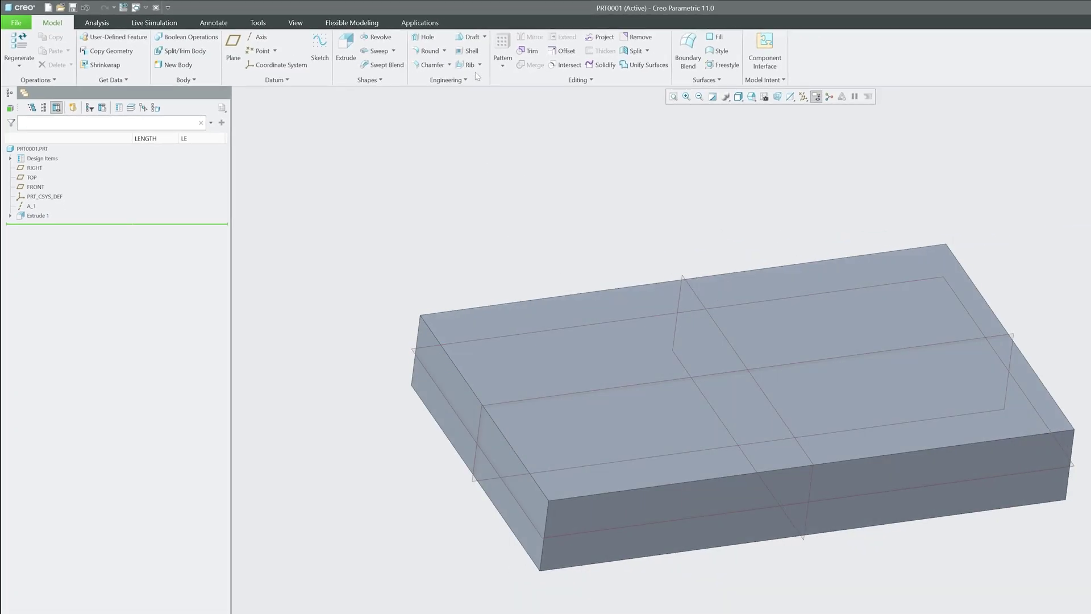
{"action": "left_click", "coordinate": [455, 80]}
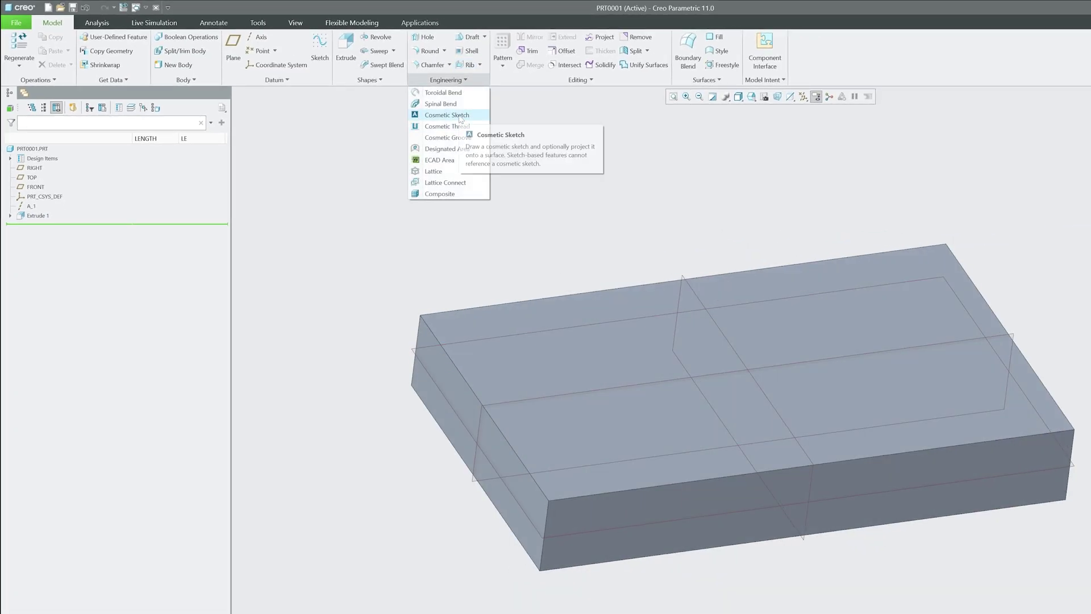
{"action": "left_click", "coordinate": [309, 168]}
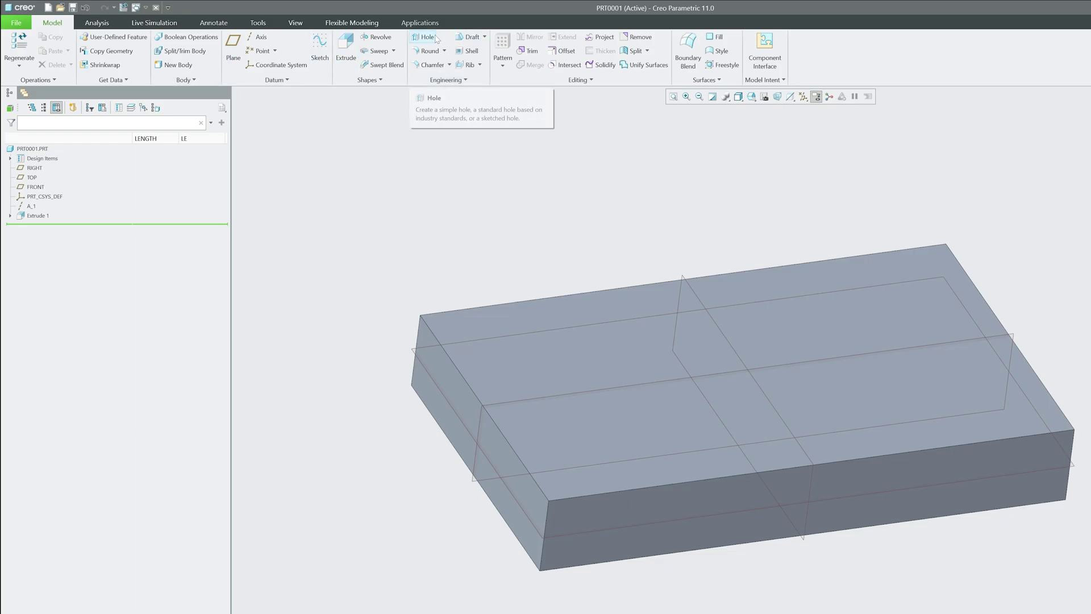
{"action": "left_click", "coordinate": [446, 80]}
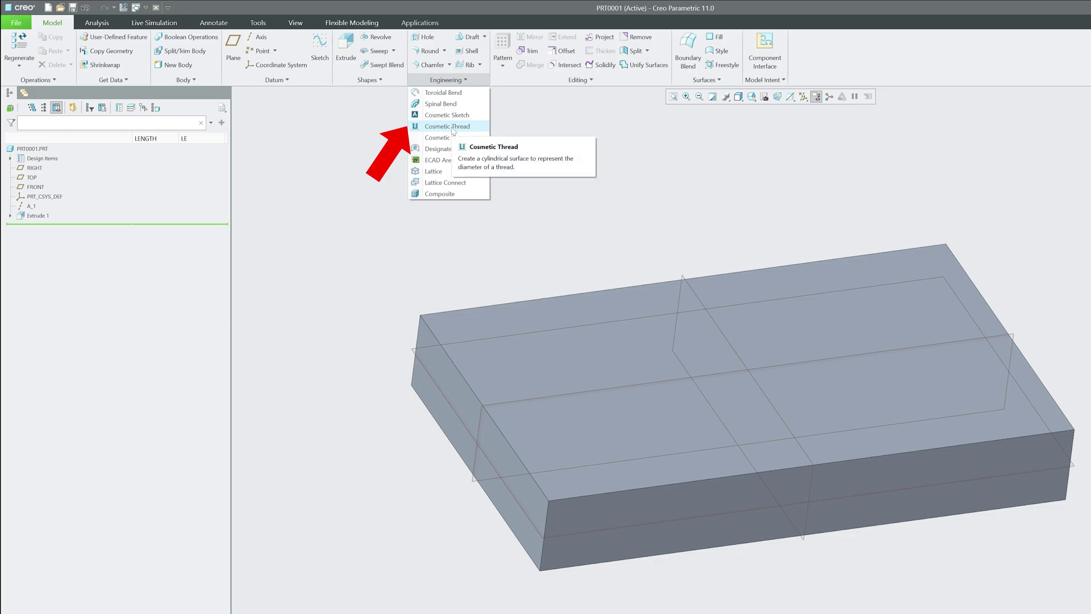
{"action": "left_click", "coordinate": [453, 128]}
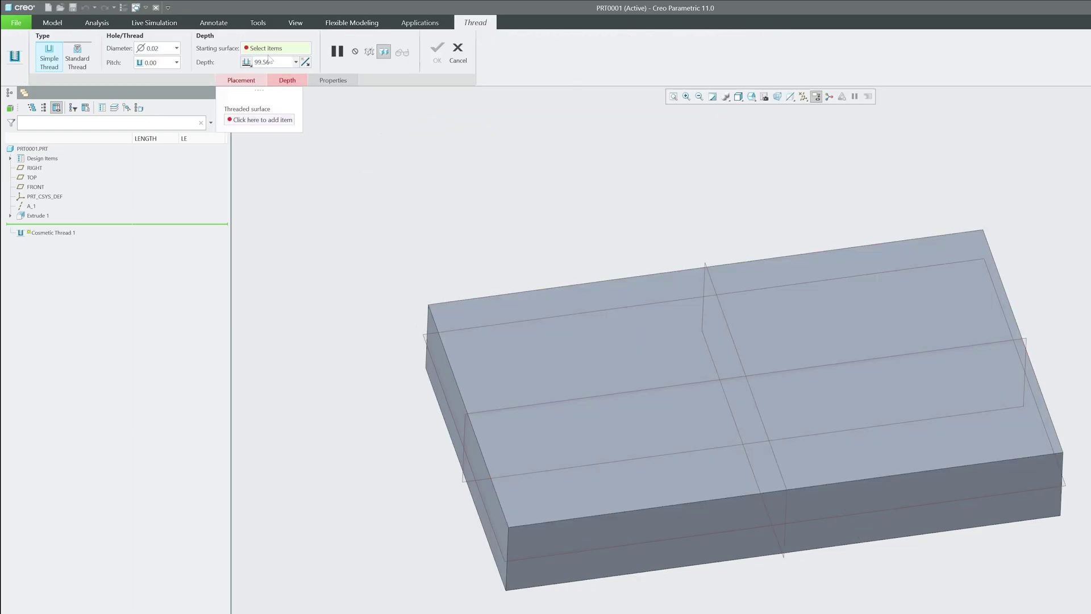
{"action": "left_click", "coordinate": [576, 338]}
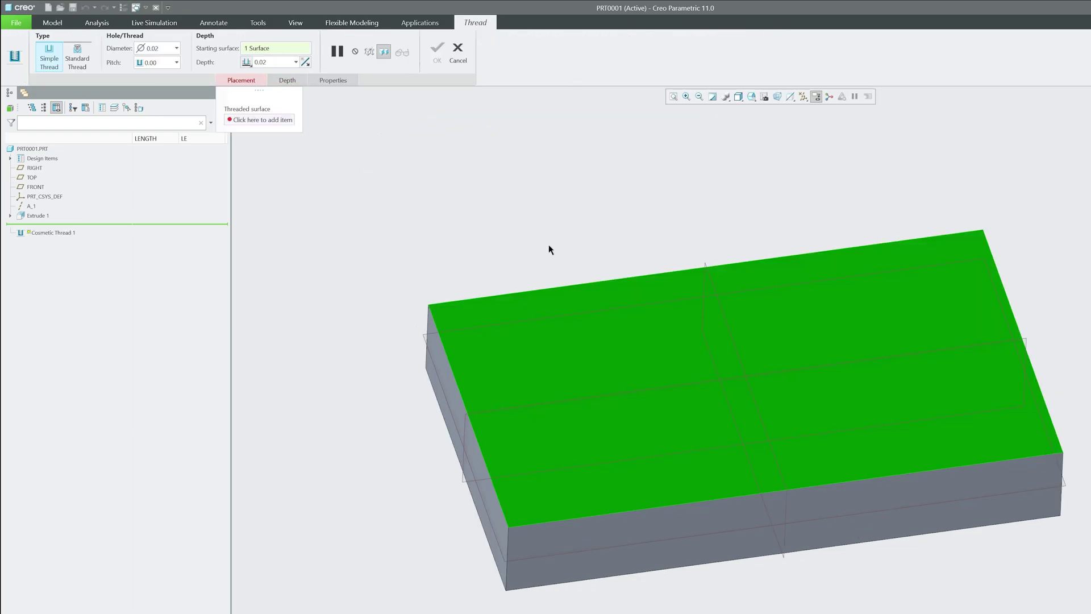
{"action": "left_click", "coordinate": [266, 120]}
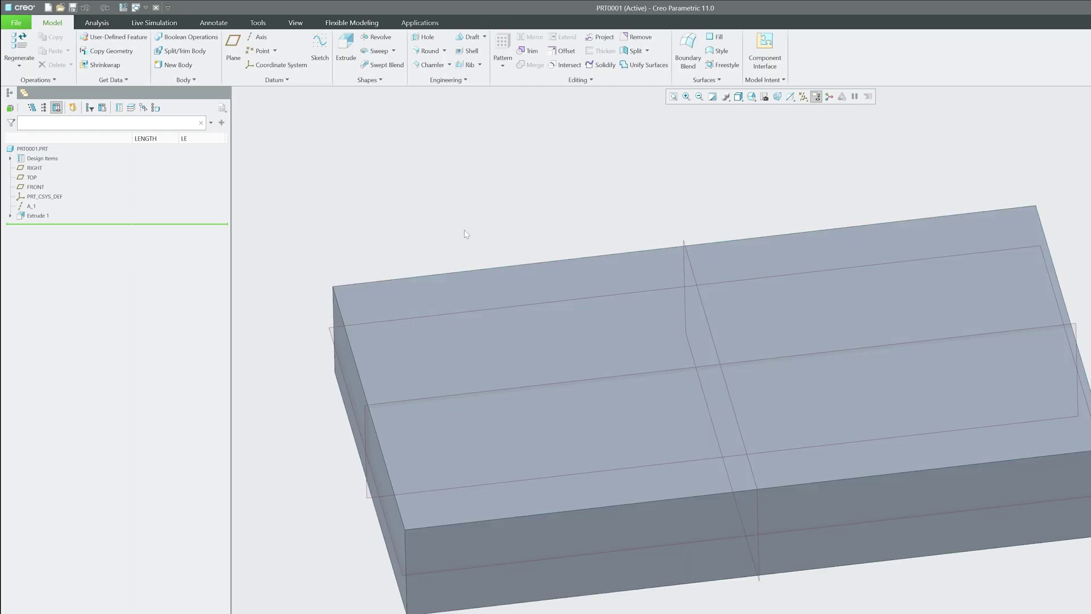
{"action": "scroll", "coordinate": [466, 232], "scroll_direction": "up", "scroll_amount": 1}
{"action": "mouse_move", "coordinate": [510, 274]}
{"action": "middle_mouse_down"}
{"action": "mouse_move", "coordinate": [565, 297]}
{"action": "mouse_move", "coordinate": [505, 270]}
{"action": "mouse_move", "coordinate": [511, 257]}
{"action": "middle_mouse_up"}
{"action": "key", "text": "ctrl+d"}
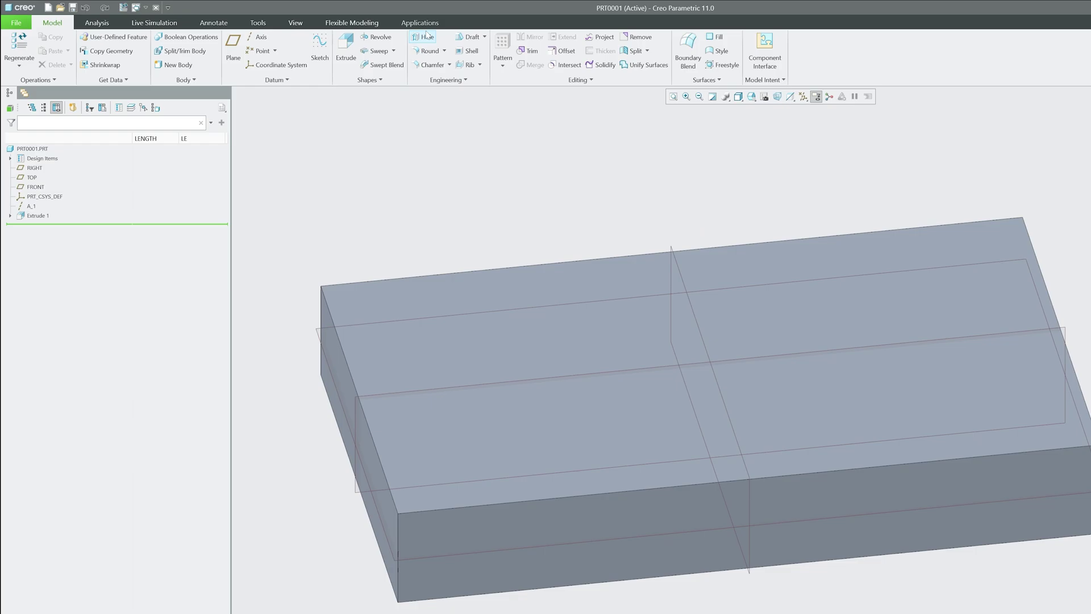
Step: Start a second Extrude on the block's top face and sketch a circle about 9.5 in diameter, up and left of the center
{"action": "left_click", "coordinate": [346, 44]}
{"action": "left_click", "coordinate": [540, 283]}
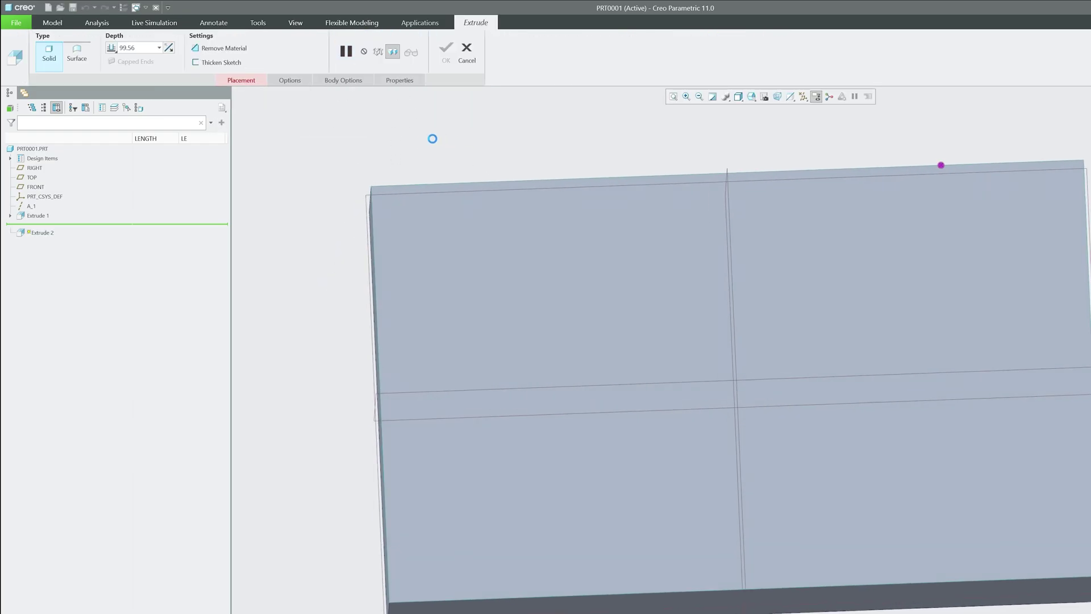
{"action": "left_click", "coordinate": [269, 65]}
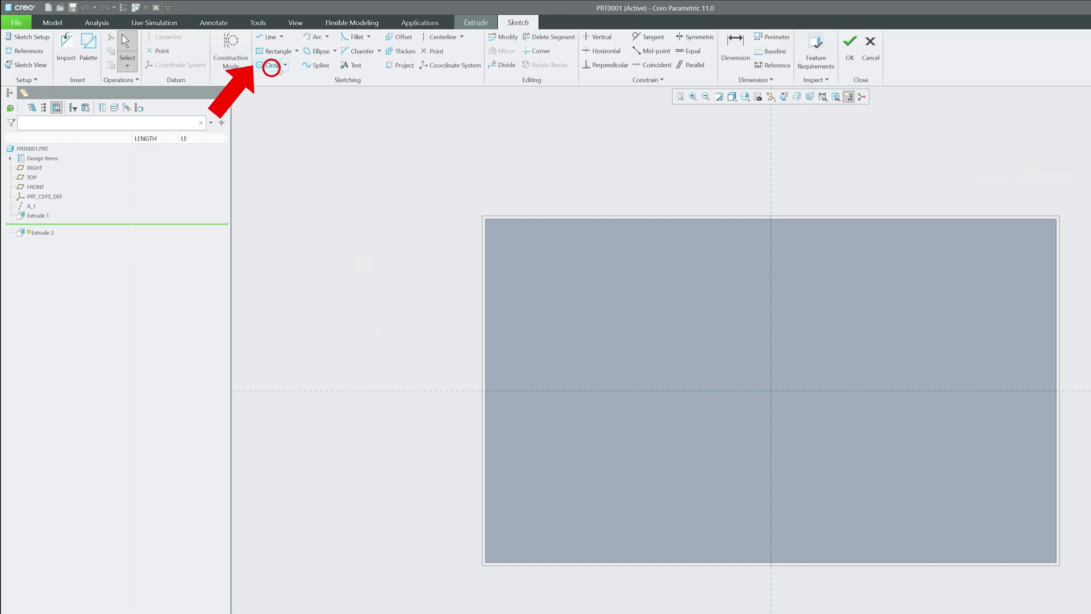
{"action": "left_click", "coordinate": [689, 307]}
{"action": "middle_click", "coordinate": [682, 291]}
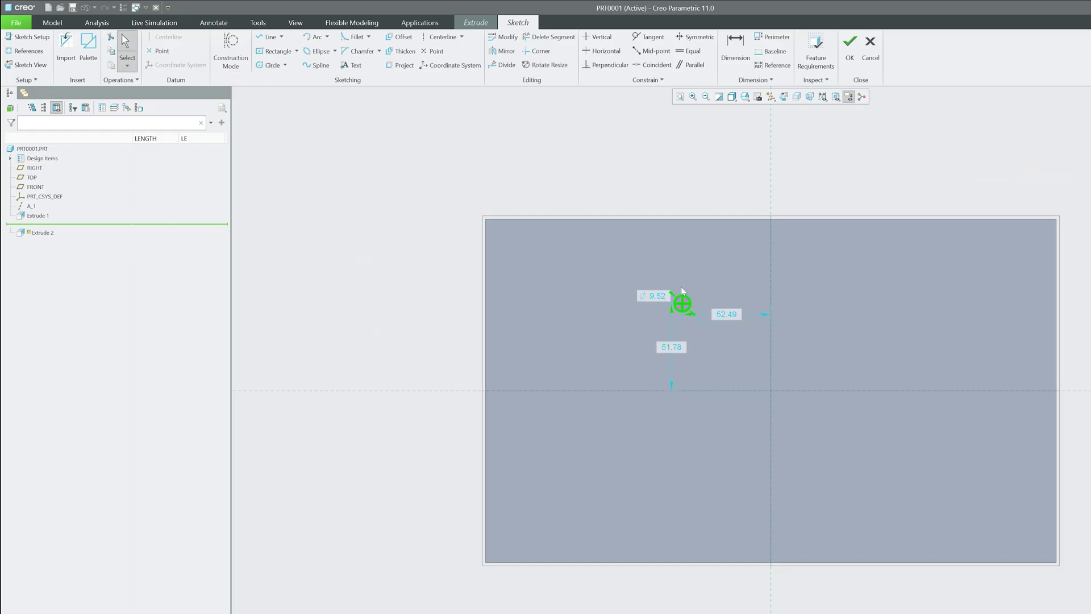
Step: Set the circle's diameter to 10, placing its center 50 from the vertical reference and 55 from the horizontal one, and finish the sketch
{"action": "double_click", "coordinate": [660, 296]}
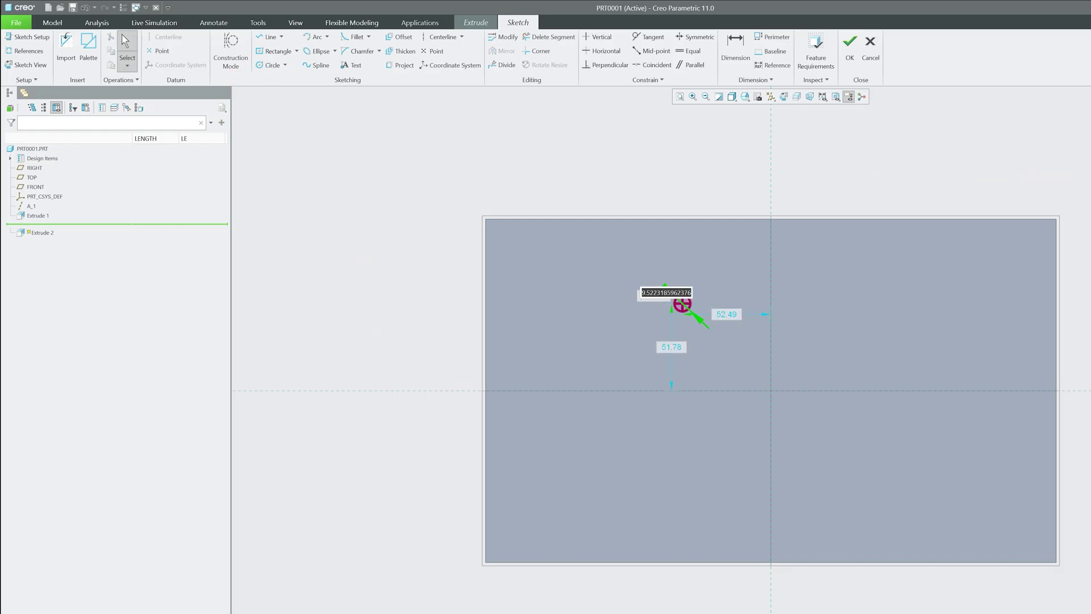
{"action": "type", "text": "10"}
{"action": "key", "text": "Return"}
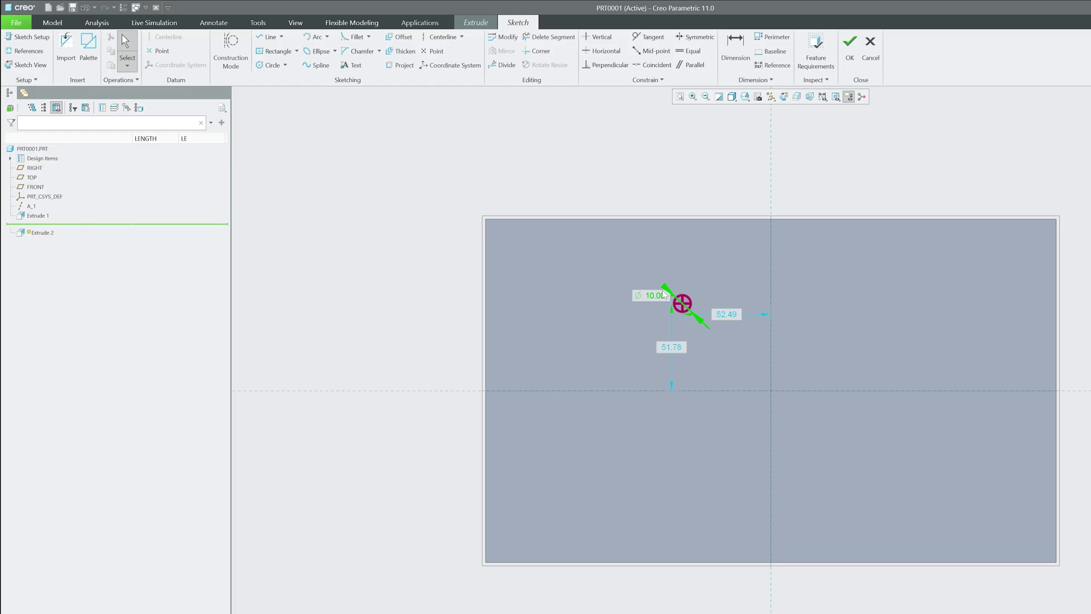
{"action": "double_click", "coordinate": [732, 320]}
{"action": "type", "text": "50"}
{"action": "key", "text": "Return"}
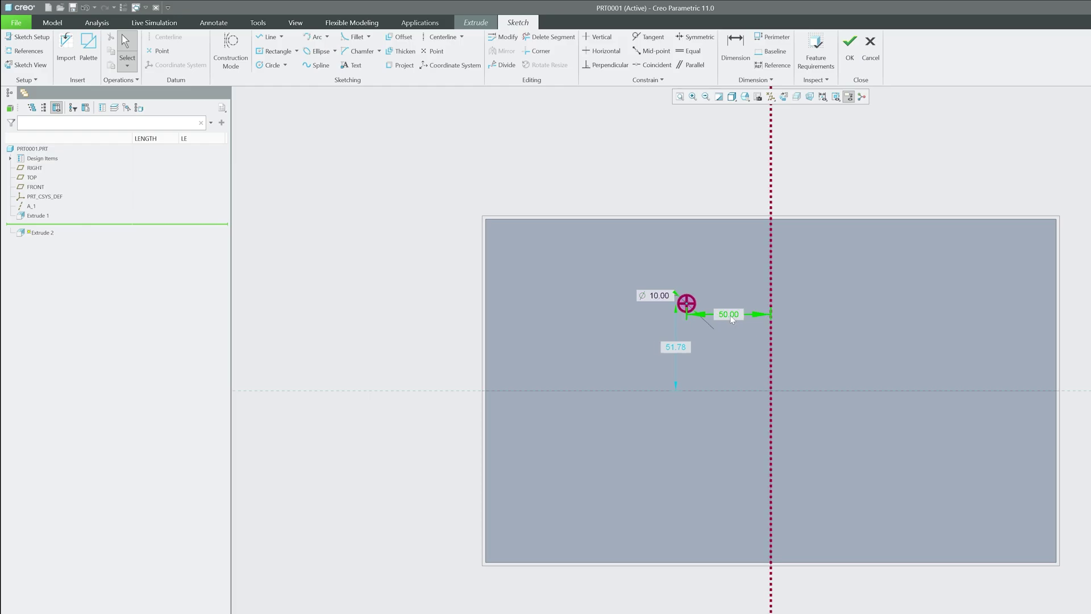
{"action": "double_click", "coordinate": [676, 347]}
{"action": "type", "text": "55"}
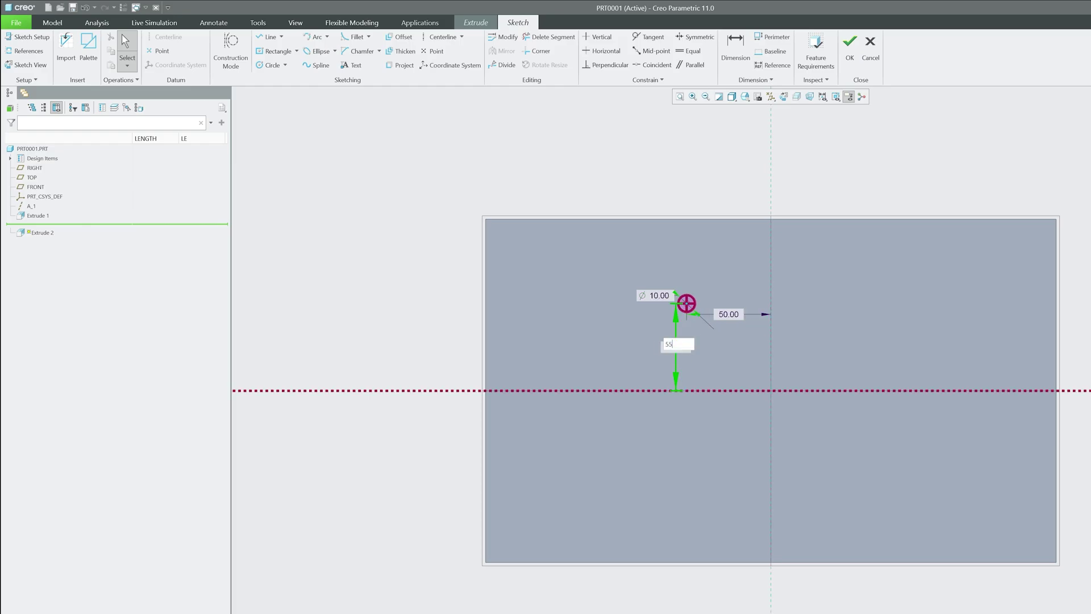
{"action": "key", "text": "Return"}
{"action": "left_click", "coordinate": [850, 49]}
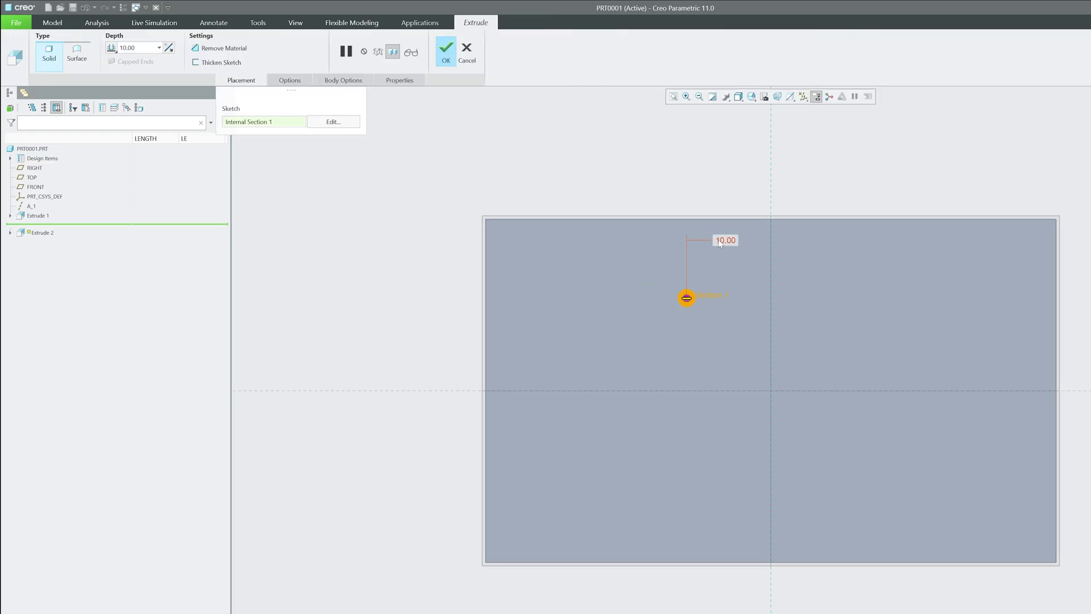
Step: Extrude the circle into the block as a material-removing cut 25 deep
{"action": "scroll", "coordinate": [782, 190], "scroll_direction": "up", "scroll_amount": 3}
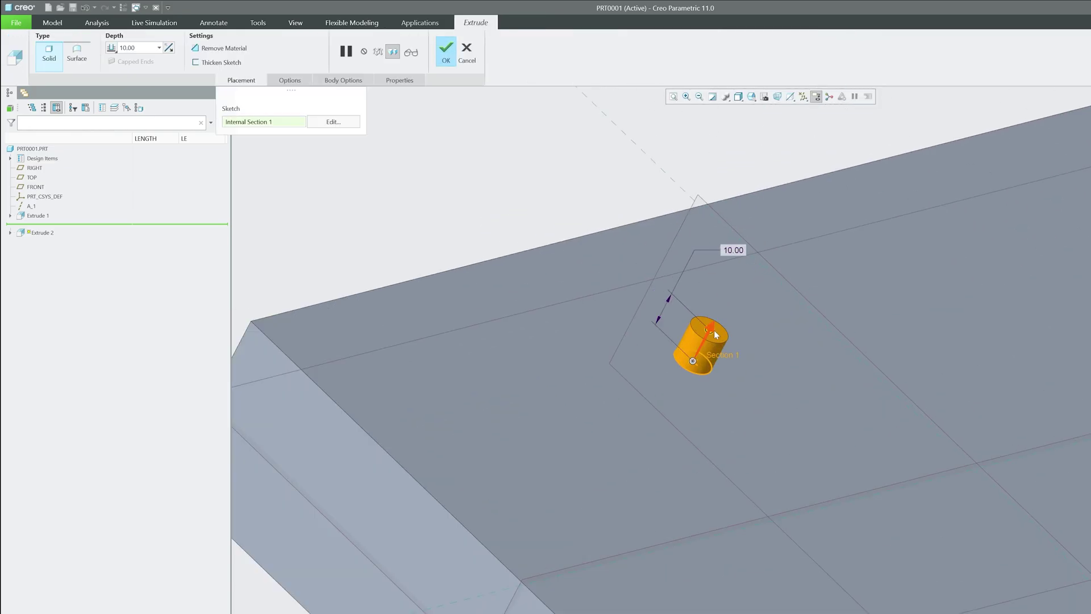
{"action": "left_click_drag", "start_coordinate": [714, 329], "coordinate": [649, 376]}
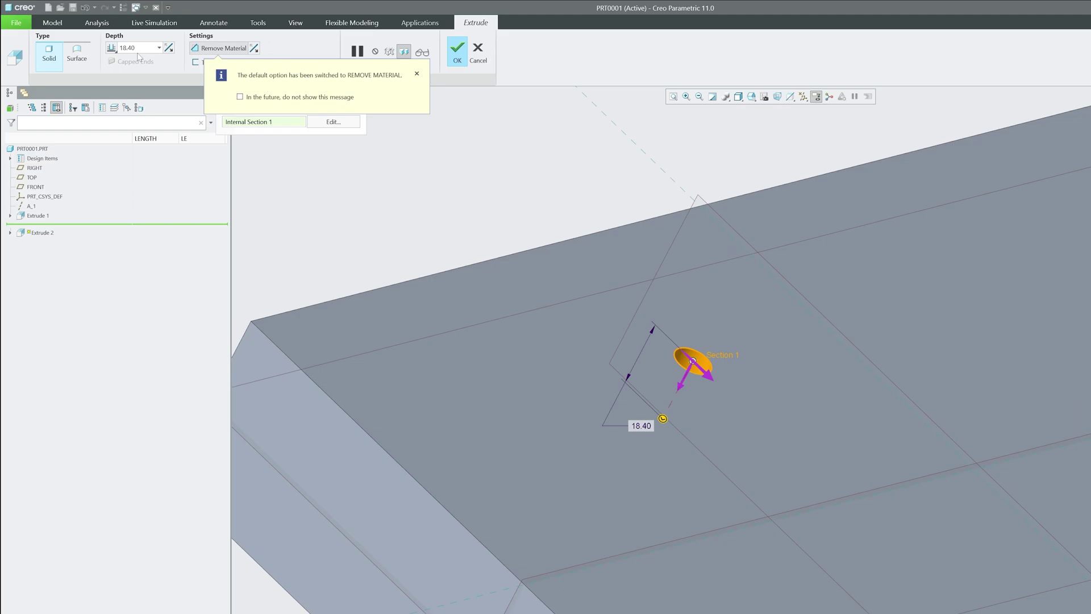
{"action": "type", "text": "25"}
{"action": "key", "text": "Return"}
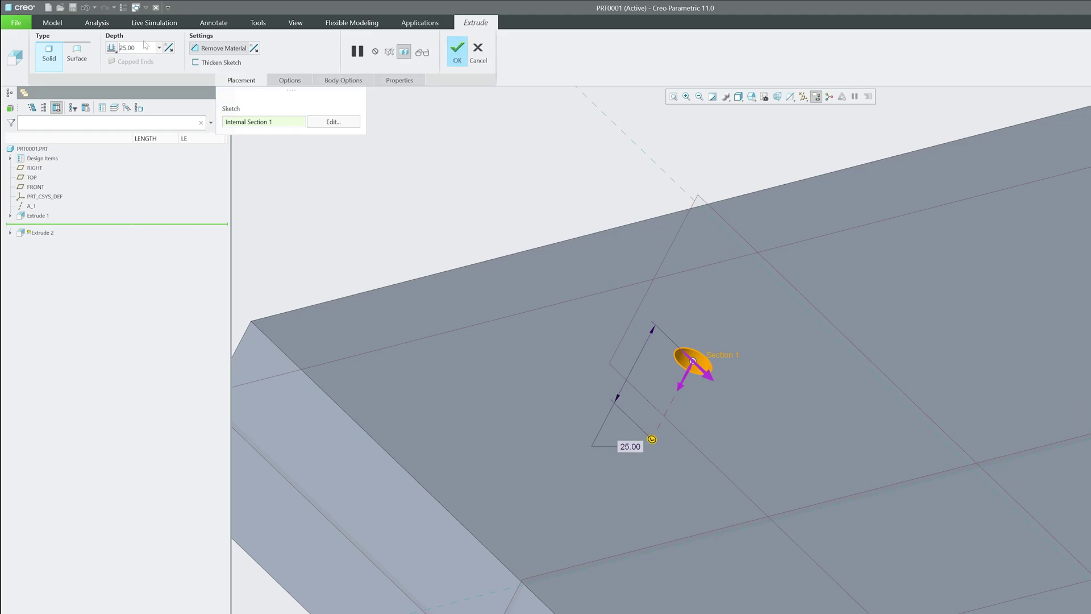
{"action": "left_click", "coordinate": [456, 55]}
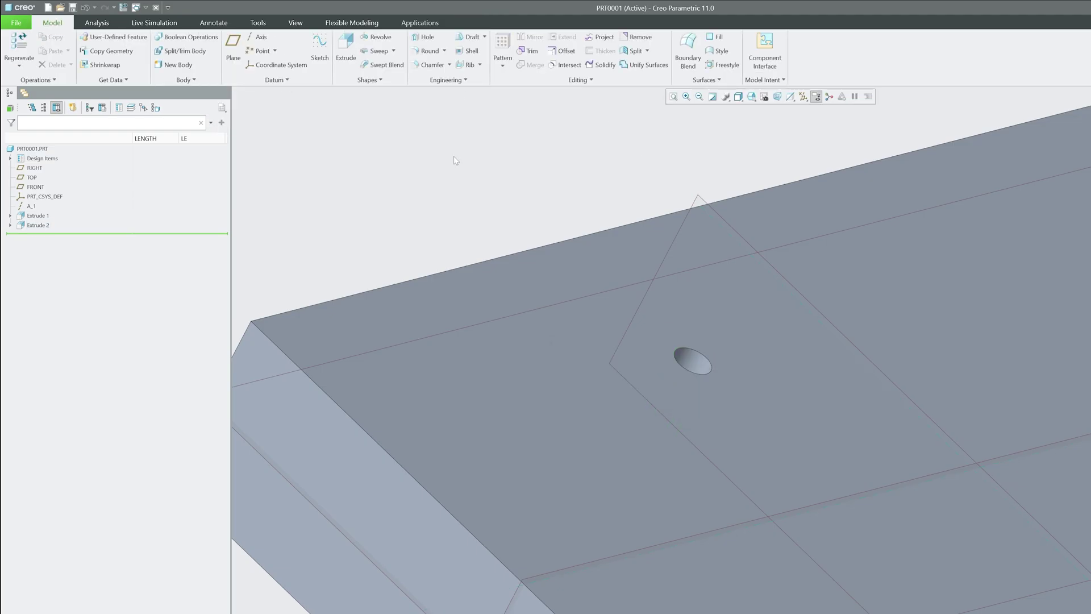
Step: Start a simple Cosmetic Thread on the hole's cylindrical surface, using the block's top face as its starting surface
{"action": "mouse_move", "coordinate": [494, 181]}
{"action": "middle_mouse_down"}
{"action": "mouse_move", "coordinate": [439, 175]}
{"action": "mouse_move", "coordinate": [503, 168]}
{"action": "middle_mouse_up"}
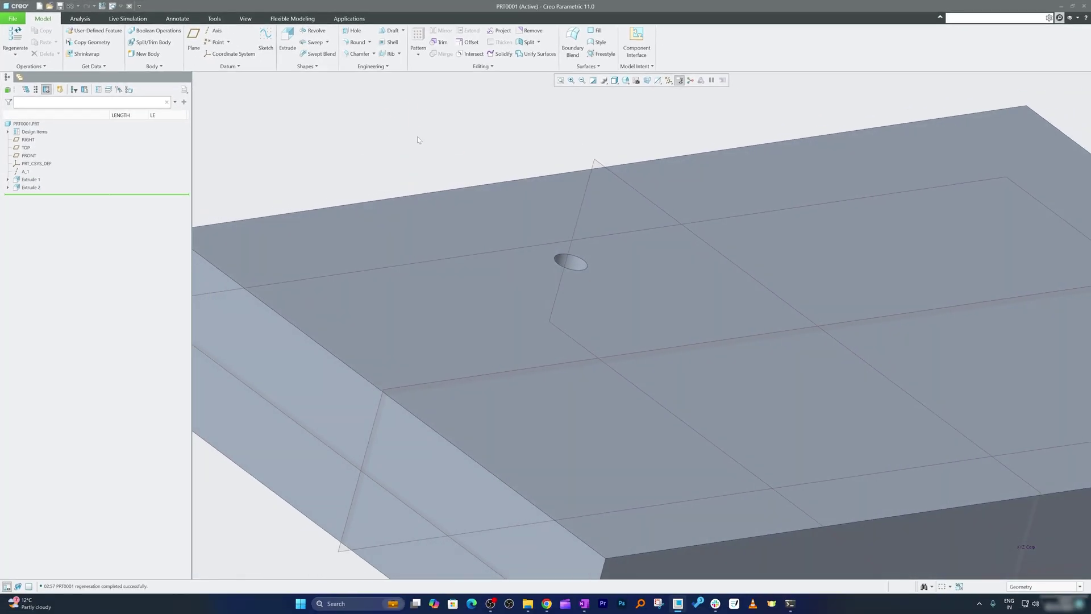
{"action": "left_click", "coordinate": [396, 67]}
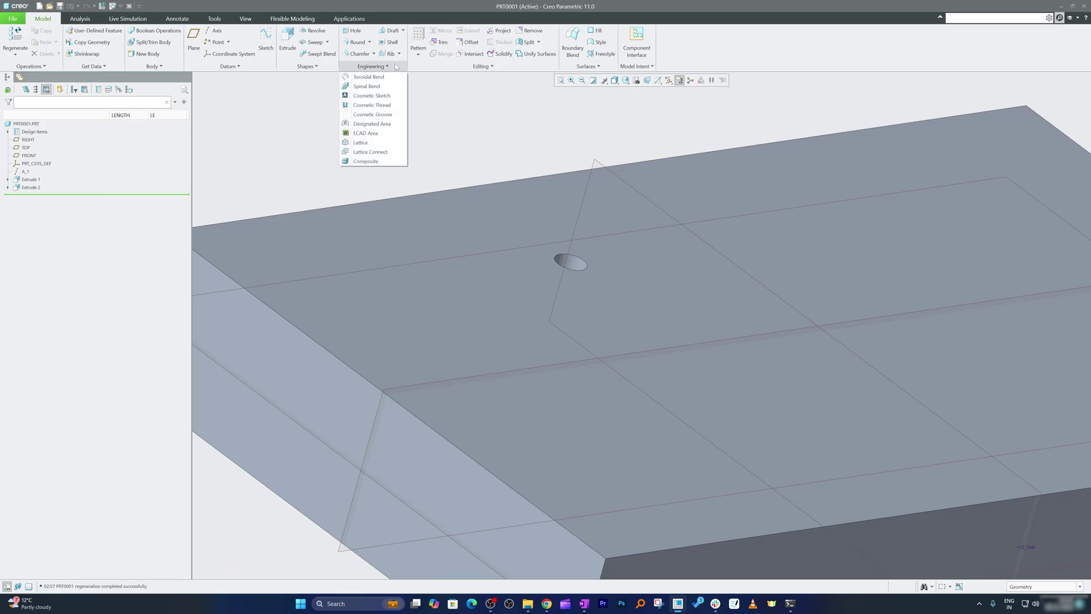
{"action": "left_click", "coordinate": [385, 107]}
{"action": "scroll", "coordinate": [574, 266], "scroll_direction": "down", "scroll_amount": 5}
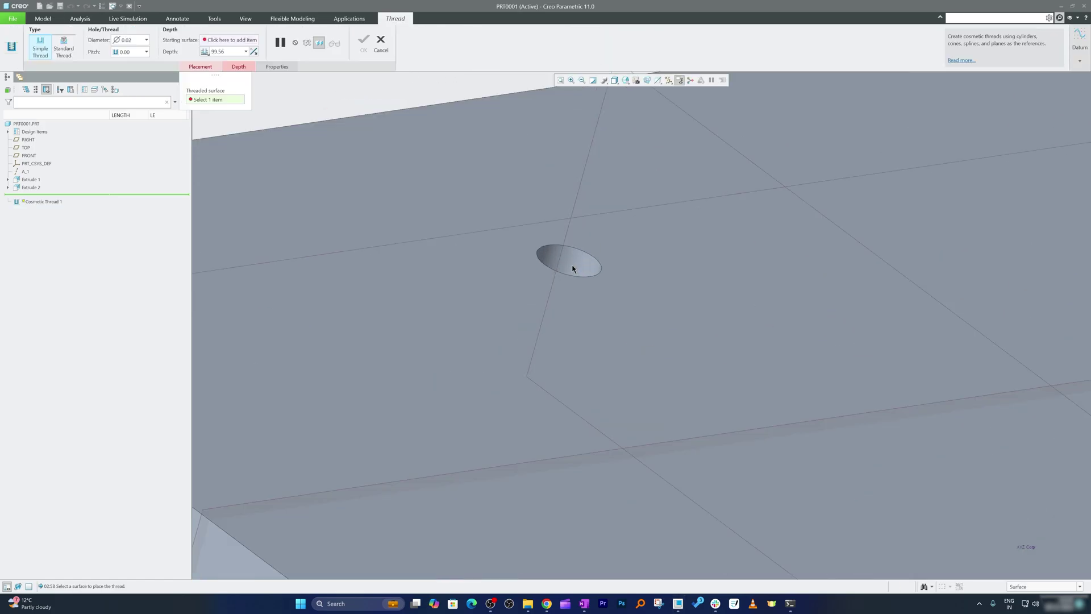
{"action": "left_click", "coordinate": [574, 266]}
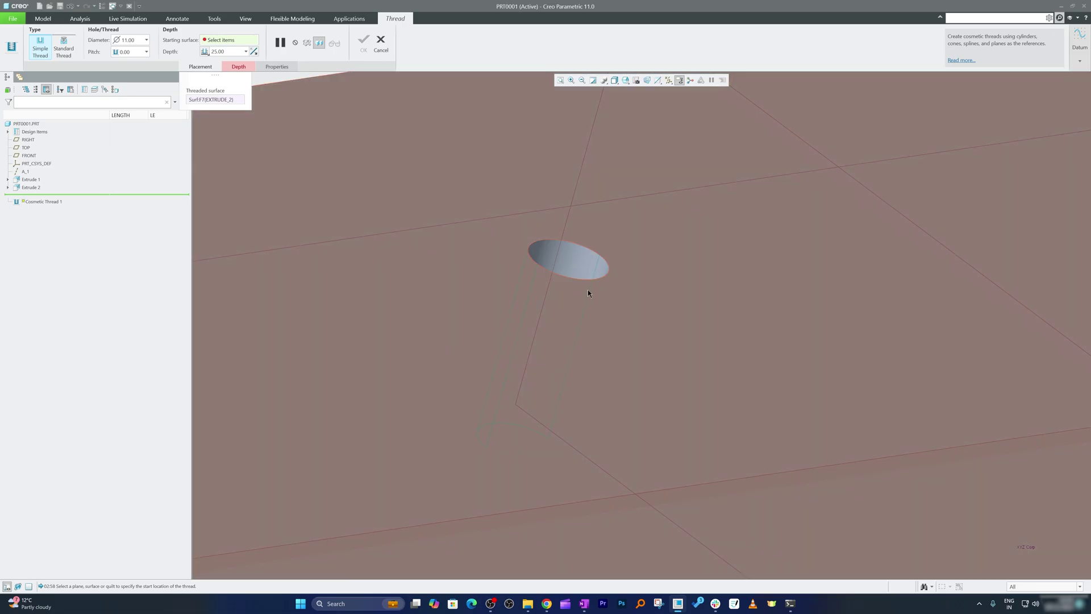
{"action": "scroll", "coordinate": [591, 256], "scroll_direction": "up", "scroll_amount": 2}
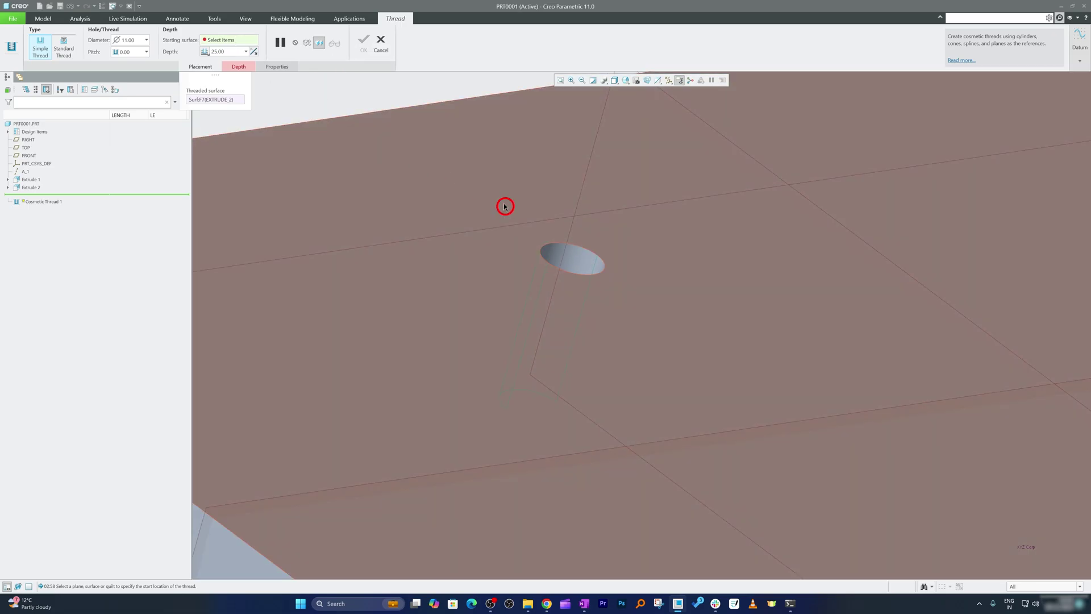
{"action": "left_click", "coordinate": [505, 206]}
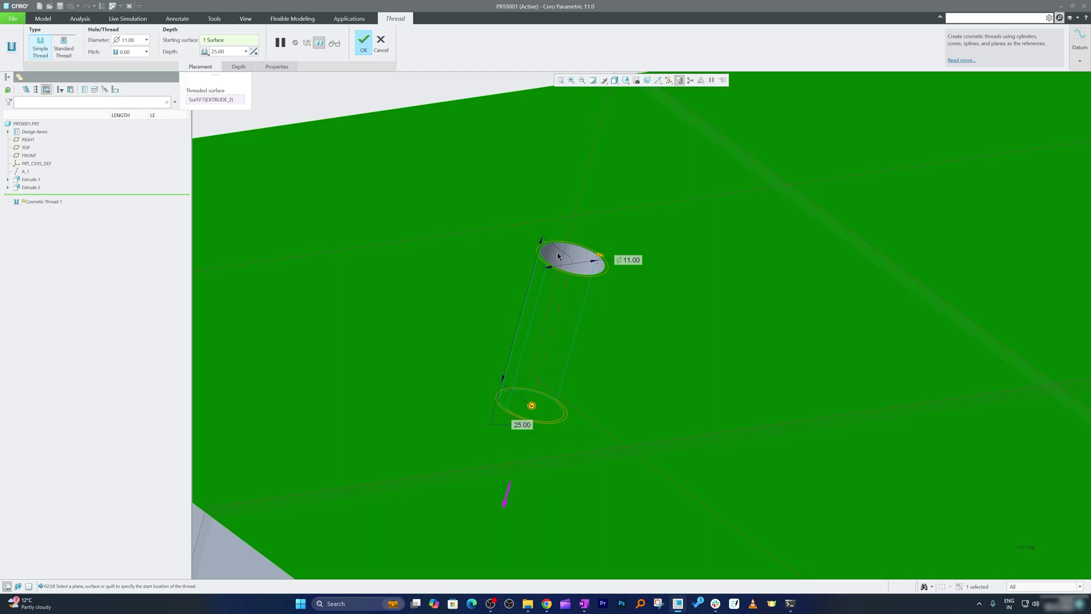
Step: Set the hole thread's pitch to 1.50
{"action": "mouse_move", "coordinate": [573, 259]}
{"action": "middle_mouse_down"}
{"action": "mouse_move", "coordinate": [565, 254]}
{"action": "mouse_move", "coordinate": [575, 258]}
{"action": "middle_mouse_up"}
{"action": "scroll", "coordinate": [565, 252], "scroll_direction": "down", "scroll_amount": 3}
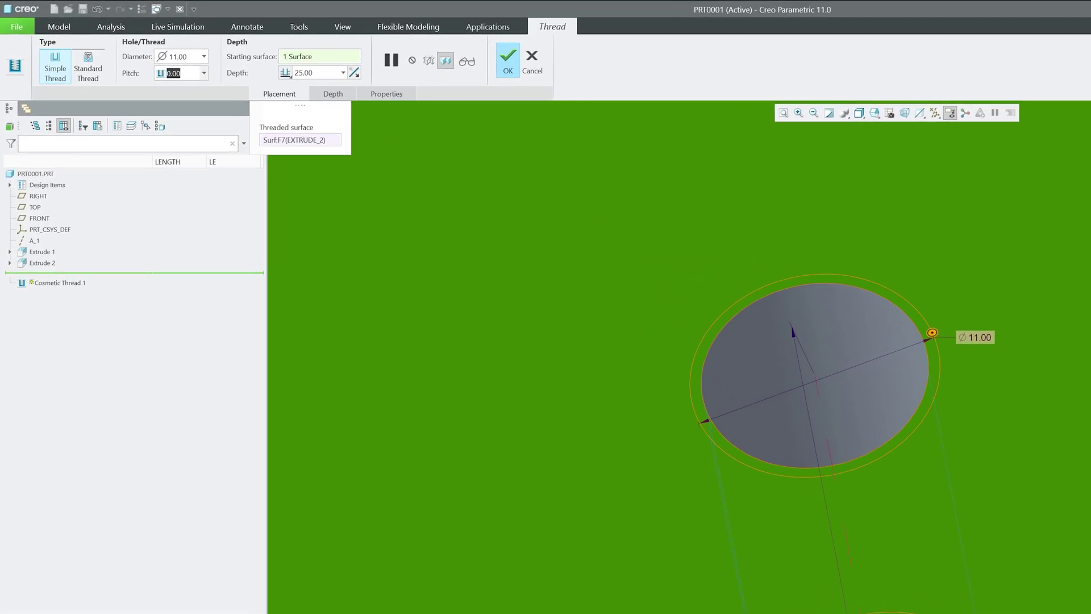
{"action": "type", "text": "1.5"}
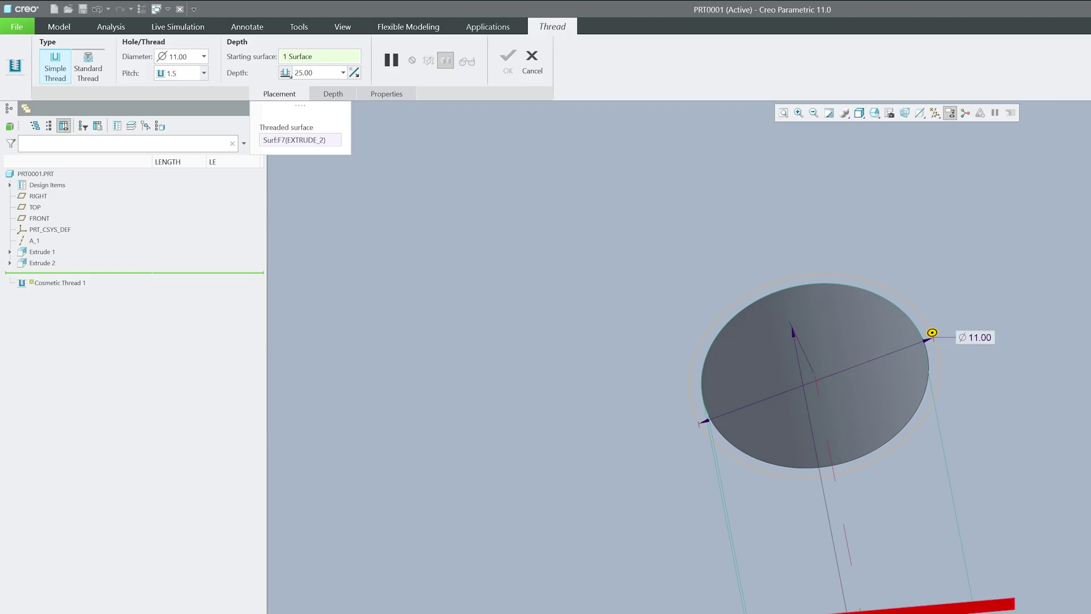
{"action": "key", "text": "Return"}
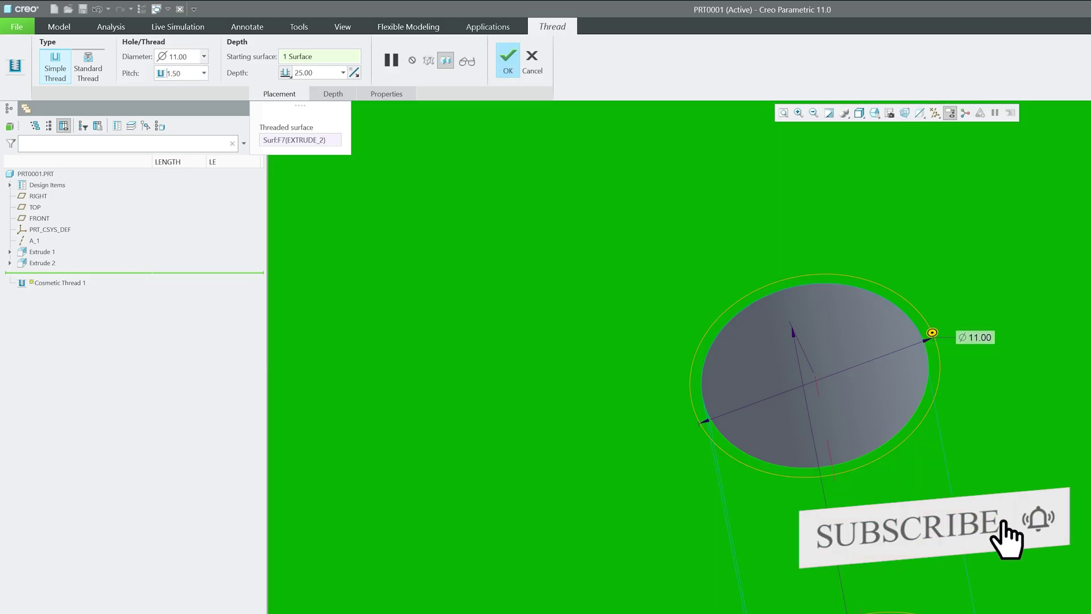
Step: Try a diameter of 10 for the hole's cosmetic thread
{"action": "double_click", "coordinate": [179, 57]}
{"action": "type", "text": "10"}
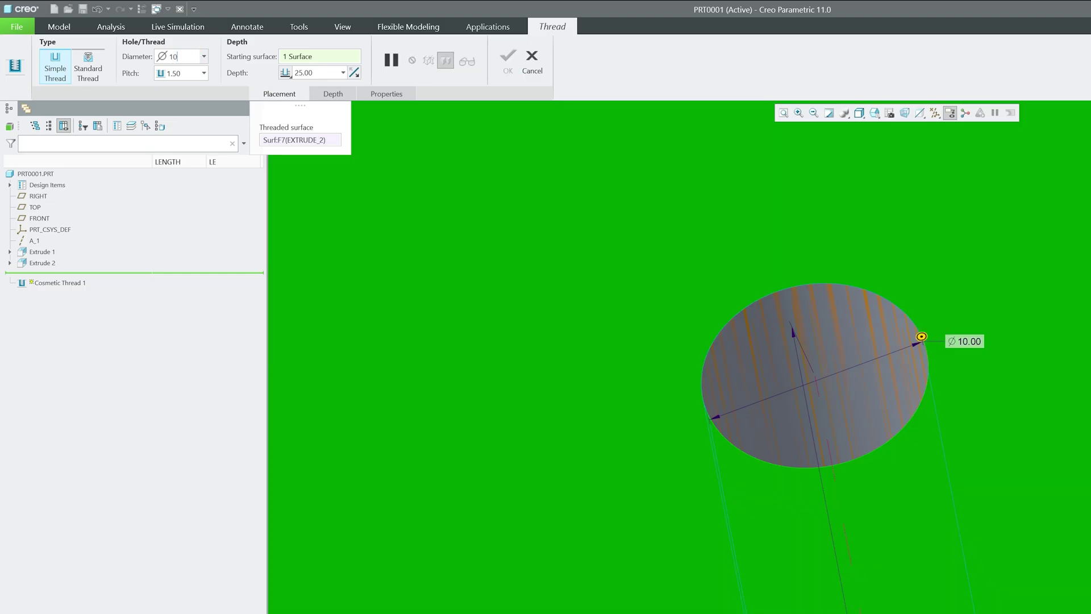
{"action": "key", "text": "Return"}
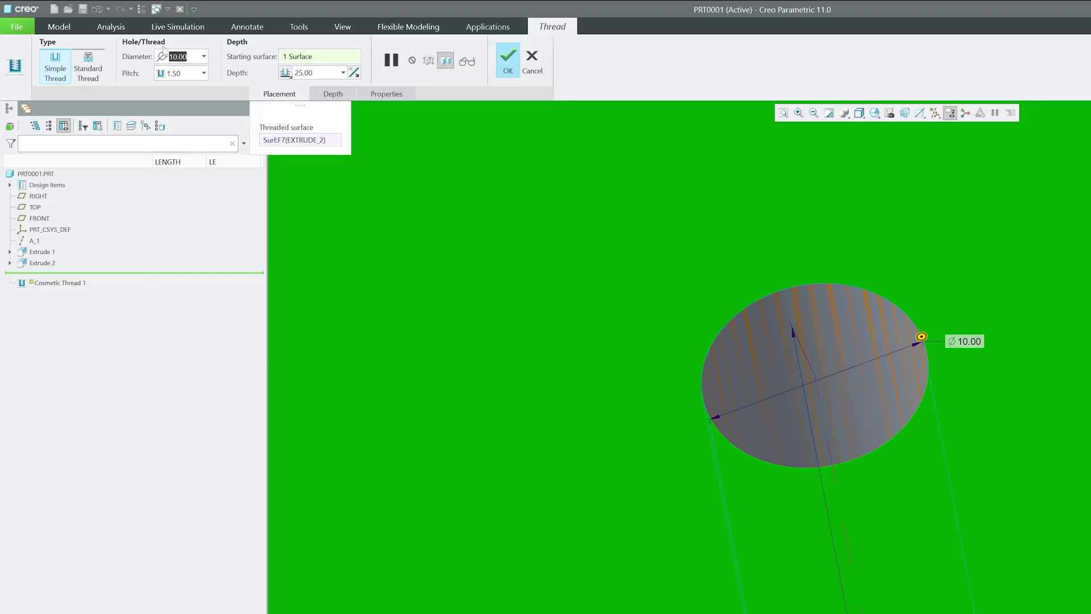
Step: Set the hole's cosmetic thread to a diameter of 11 and complete the feature
{"action": "type", "text": "1"}
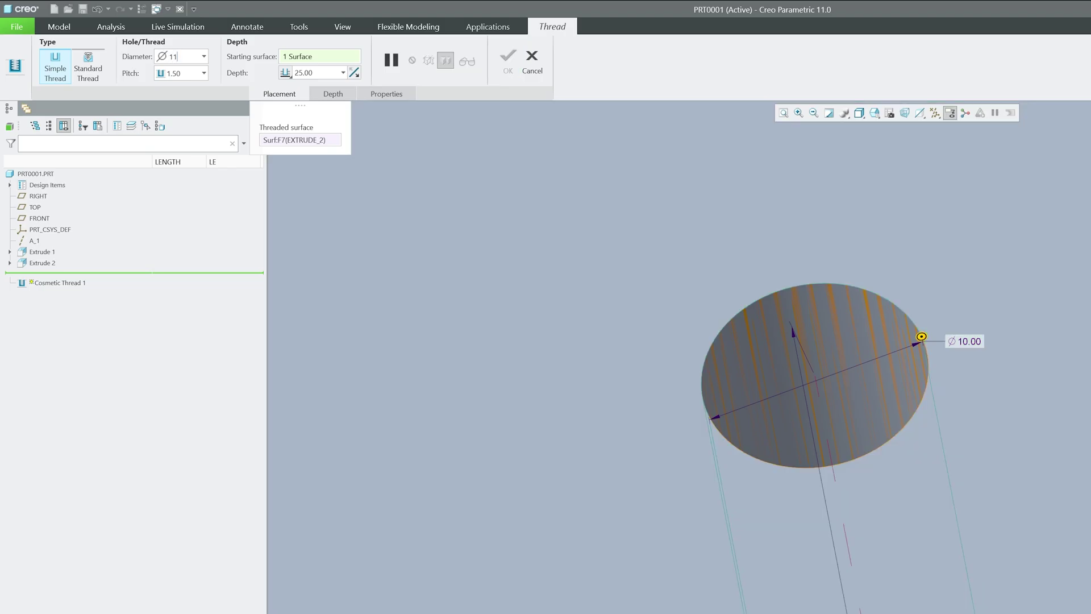
{"action": "type", "text": "1"}
{"action": "left_click", "coordinate": [508, 57]}
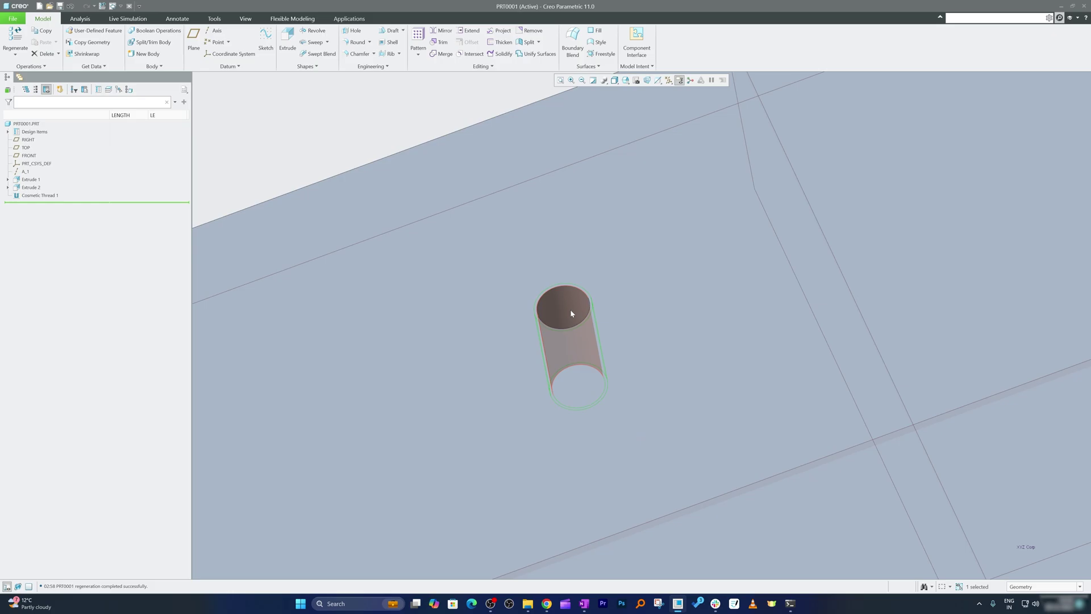
Step: Switch the model to Wireframe display and examine the cosmetic thread around the blind hole from several angles
{"action": "mouse_move", "coordinate": [572, 313]}
{"action": "middle_mouse_down"}
{"action": "mouse_move", "coordinate": [390, 101]}
{"action": "mouse_move", "coordinate": [512, 244]}
{"action": "mouse_move", "coordinate": [564, 214]}
{"action": "mouse_move", "coordinate": [531, 317]}
{"action": "mouse_move", "coordinate": [588, 207]}
{"action": "mouse_move", "coordinate": [495, 208]}
{"action": "middle_mouse_up"}
{"action": "scroll", "coordinate": [545, 319], "scroll_direction": "up", "scroll_amount": 4}
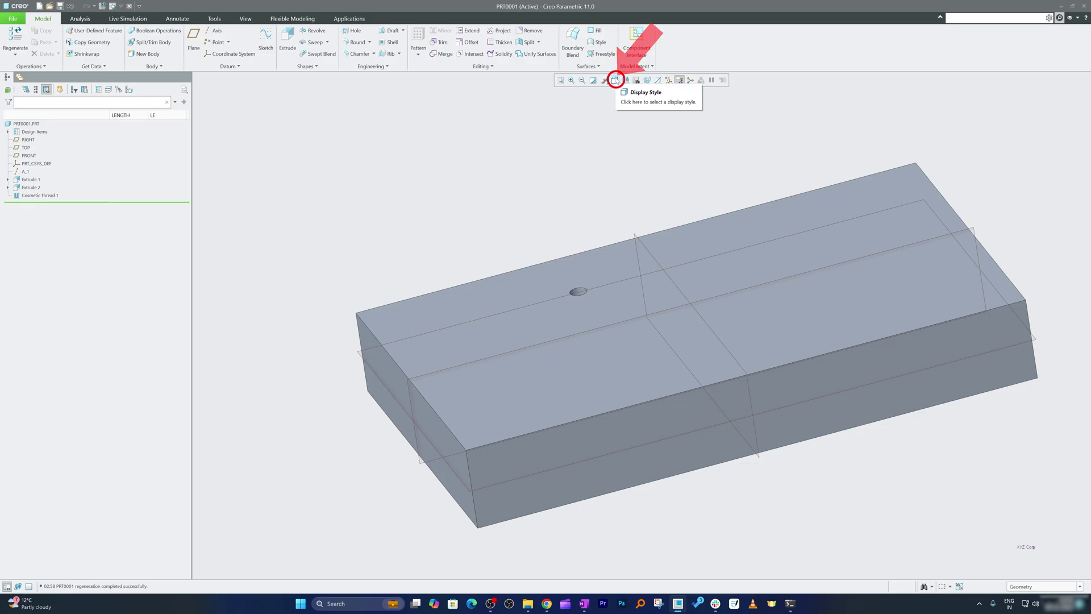
{"action": "left_click", "coordinate": [615, 80]}
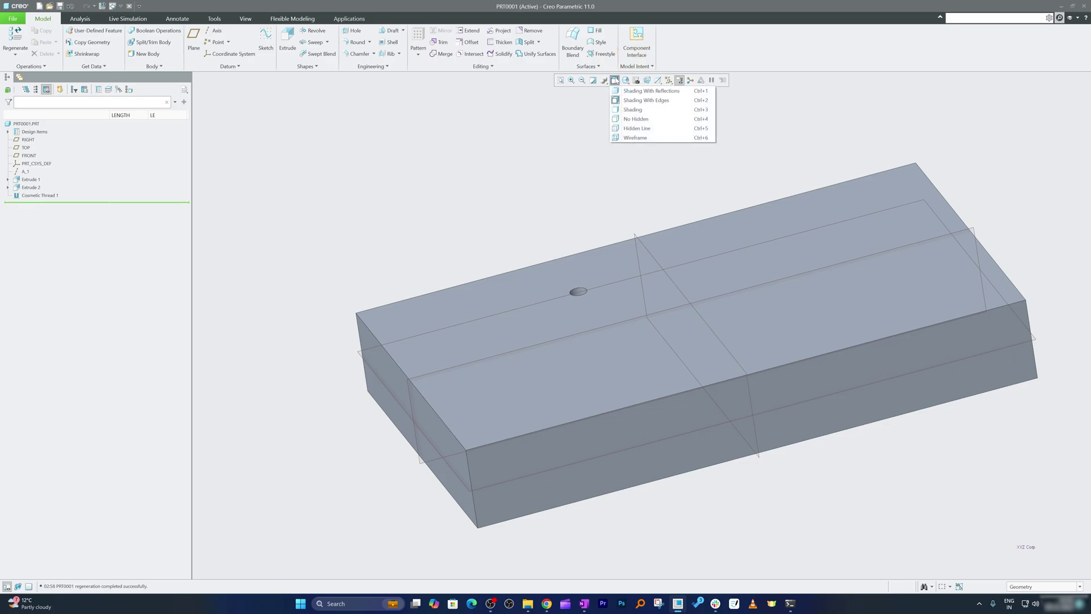
{"action": "left_click", "coordinate": [637, 138]}
{"action": "scroll", "coordinate": [587, 330], "scroll_direction": "up", "scroll_amount": 5}
{"action": "scroll", "coordinate": [579, 261], "scroll_direction": "down", "scroll_amount": 3}
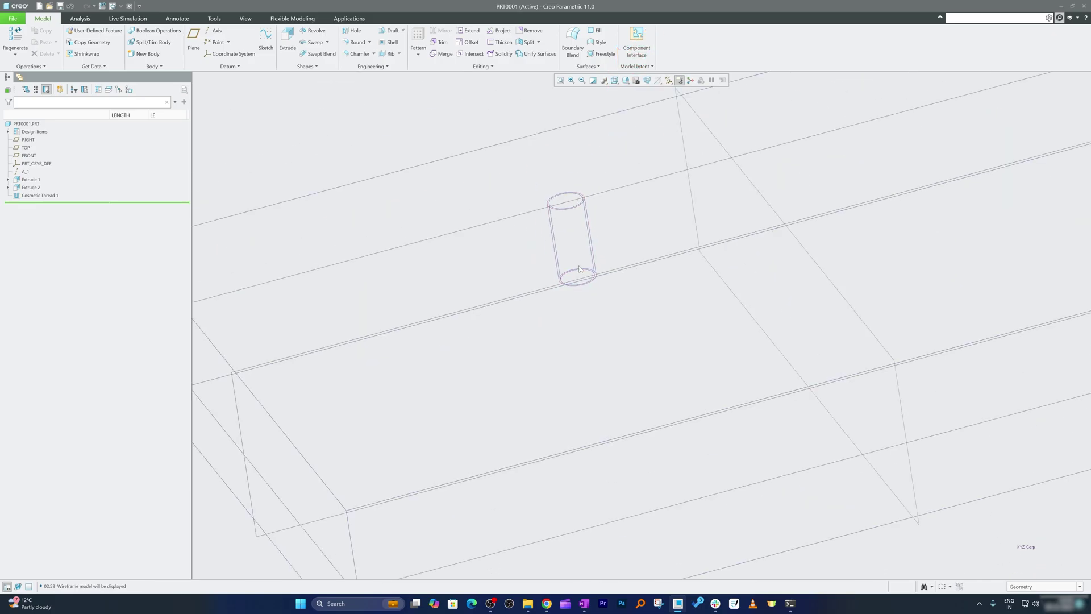
{"action": "middle_click_drag", "start_coordinate": [577, 258], "coordinate": [609, 207]}
{"action": "scroll", "coordinate": [608, 207], "scroll_direction": "up", "scroll_amount": 4}
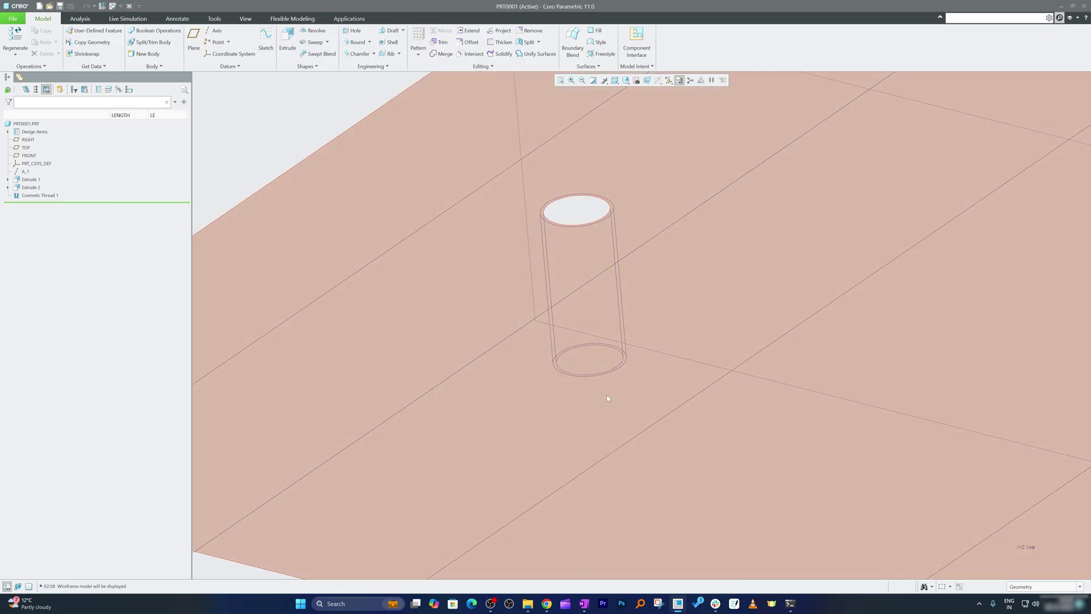
{"action": "middle_click_drag", "start_coordinate": [604, 394], "coordinate": [556, 410]}
{"action": "scroll", "coordinate": [555, 409], "scroll_direction": "down", "scroll_amount": 2}
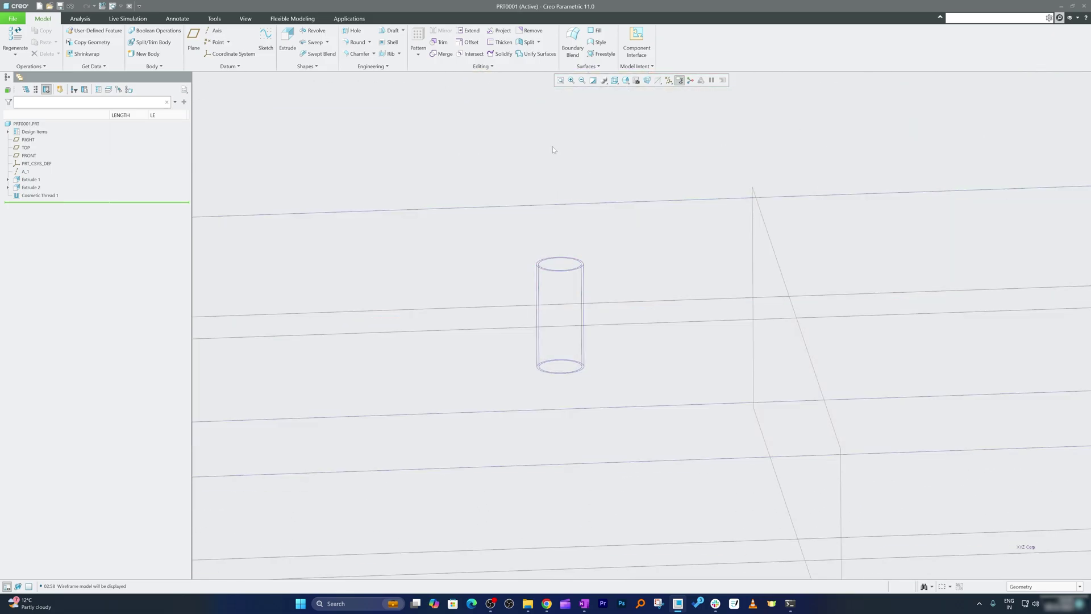
Step: Create a new drawing of the part and examine the circles of the hole and its cosmetic thread
{"action": "left_click", "coordinate": [13, 18]}
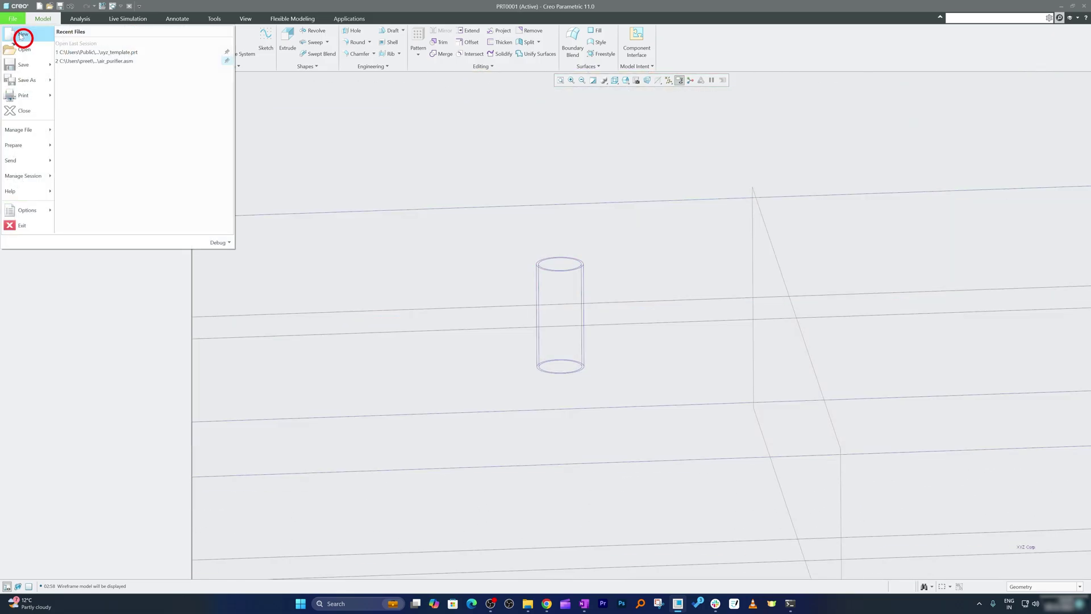
{"action": "left_click", "coordinate": [17, 34]}
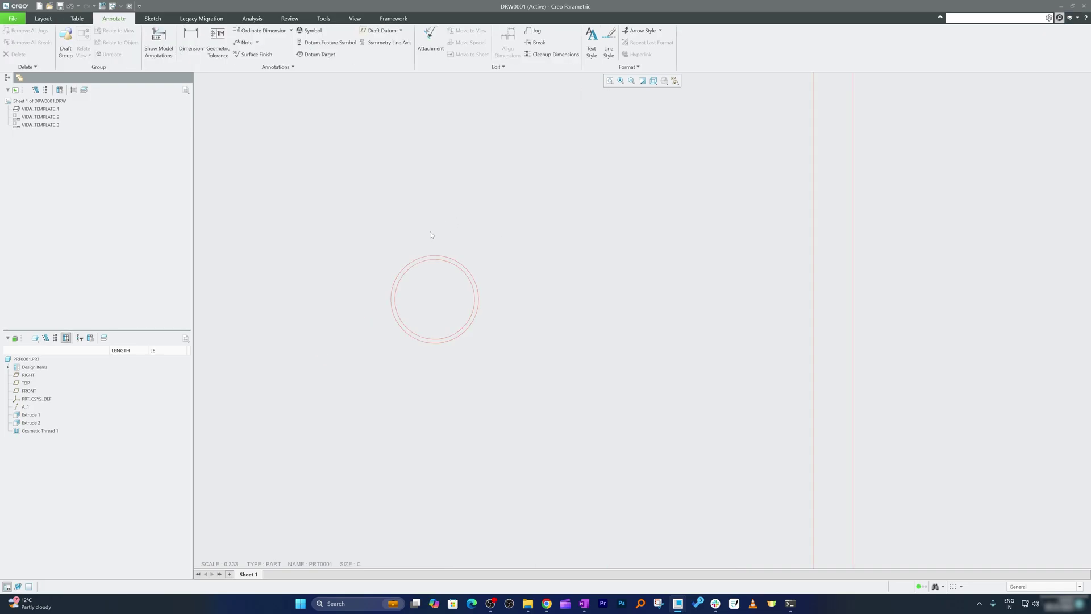
{"action": "scroll", "coordinate": [430, 235], "scroll_direction": "up", "scroll_amount": 3}
{"action": "scroll", "coordinate": [478, 263], "scroll_direction": "down", "scroll_amount": 6}
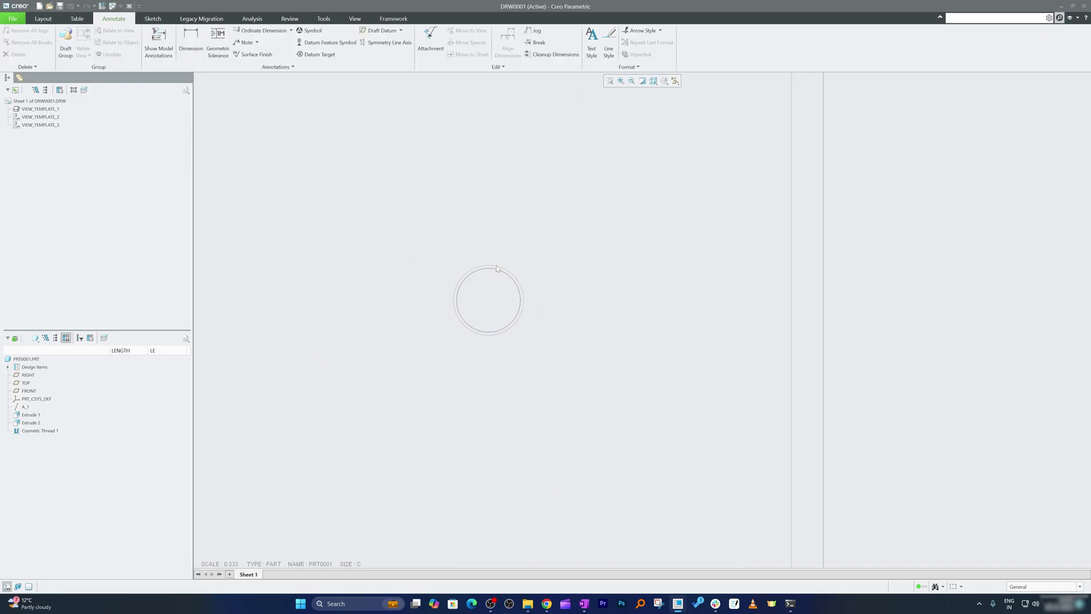
{"action": "scroll", "coordinate": [533, 179], "scroll_direction": "up", "scroll_amount": 2}
{"action": "left_click", "coordinate": [532, 180]}
{"action": "scroll", "coordinate": [554, 275], "scroll_direction": "down", "scroll_amount": 3}
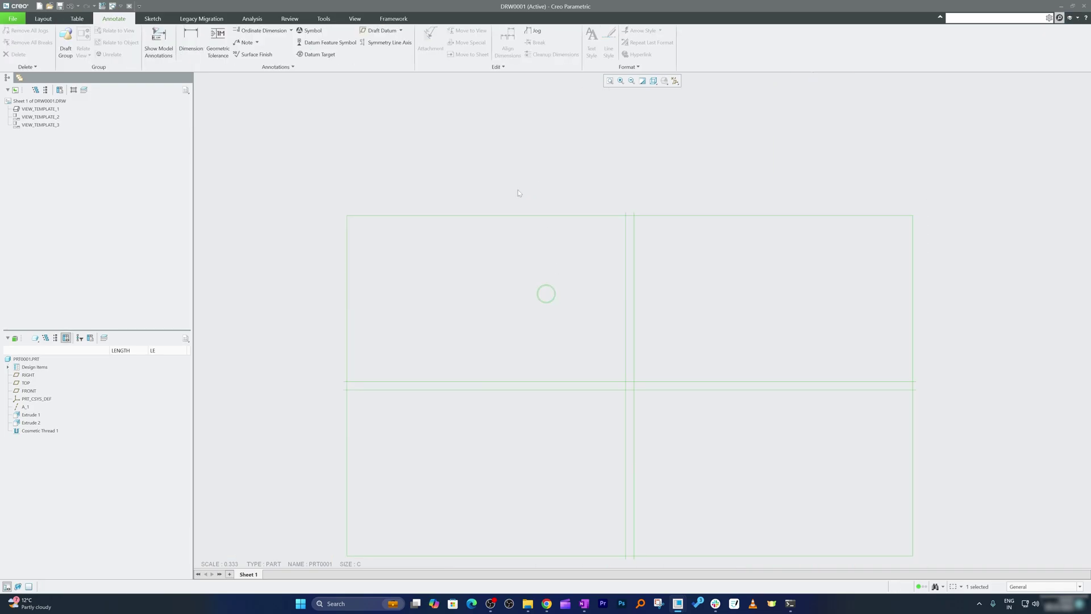
Step: Close the drawing and set the part's display style to Shading With Edges
{"action": "left_click", "coordinate": [355, 18]}
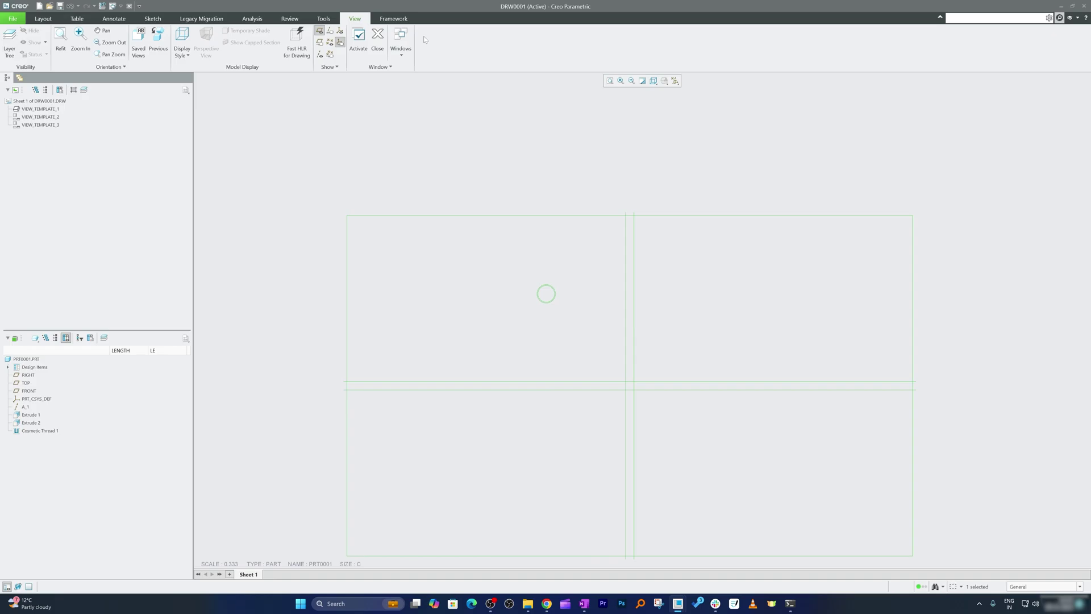
{"action": "left_click", "coordinate": [378, 48]}
{"action": "scroll", "coordinate": [504, 217], "scroll_direction": "down", "scroll_amount": 4}
{"action": "mouse_move", "coordinate": [460, 146]}
{"action": "middle_mouse_down"}
{"action": "mouse_move", "coordinate": [433, 141]}
{"action": "mouse_move", "coordinate": [424, 163]}
{"action": "middle_mouse_up"}
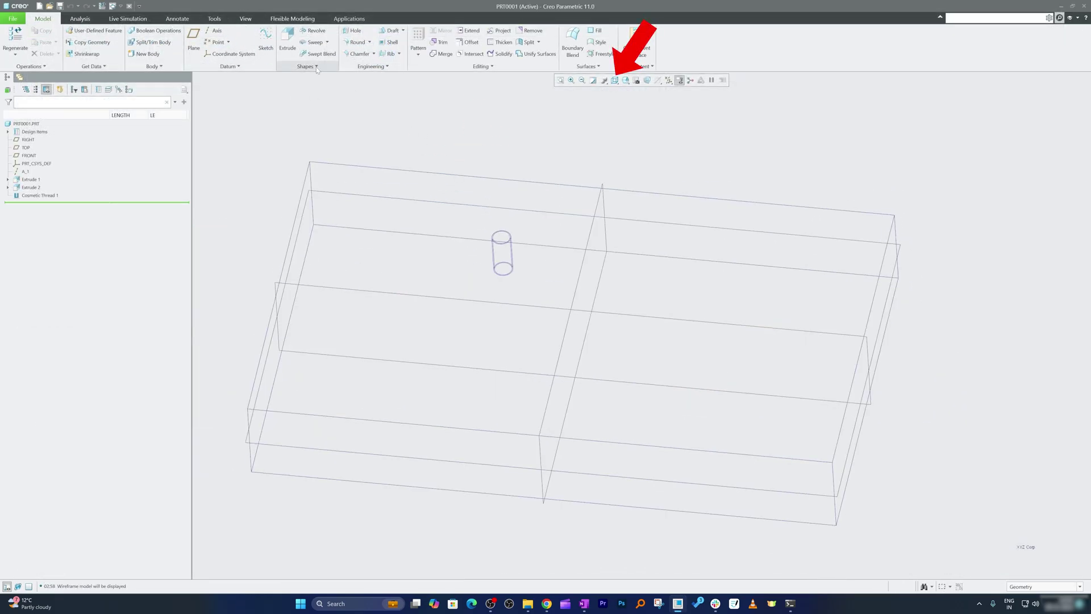
{"action": "left_click", "coordinate": [614, 80]}
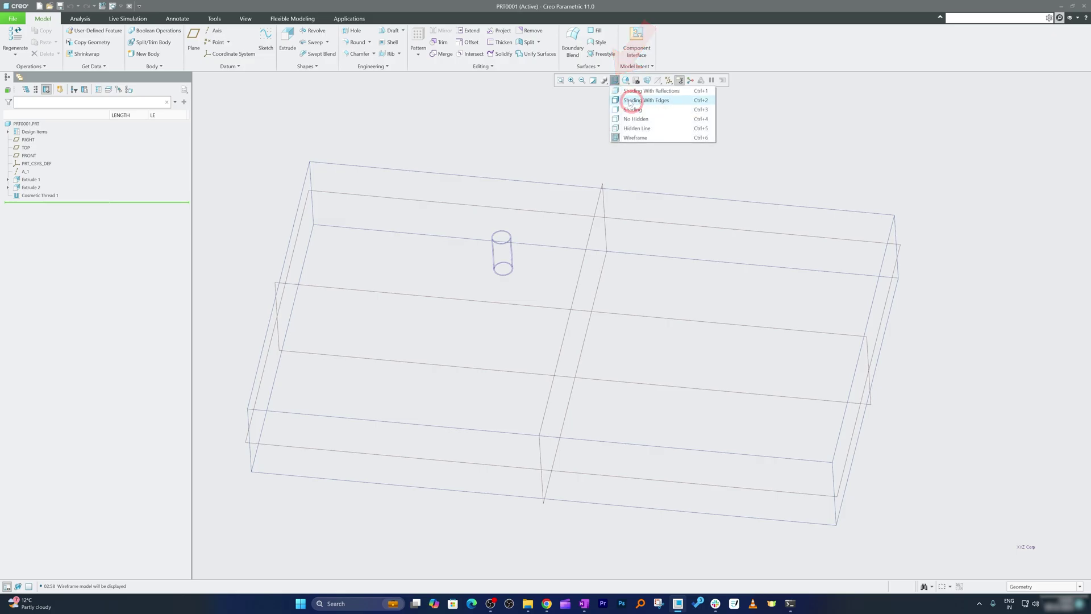
{"action": "left_click", "coordinate": [631, 100]}
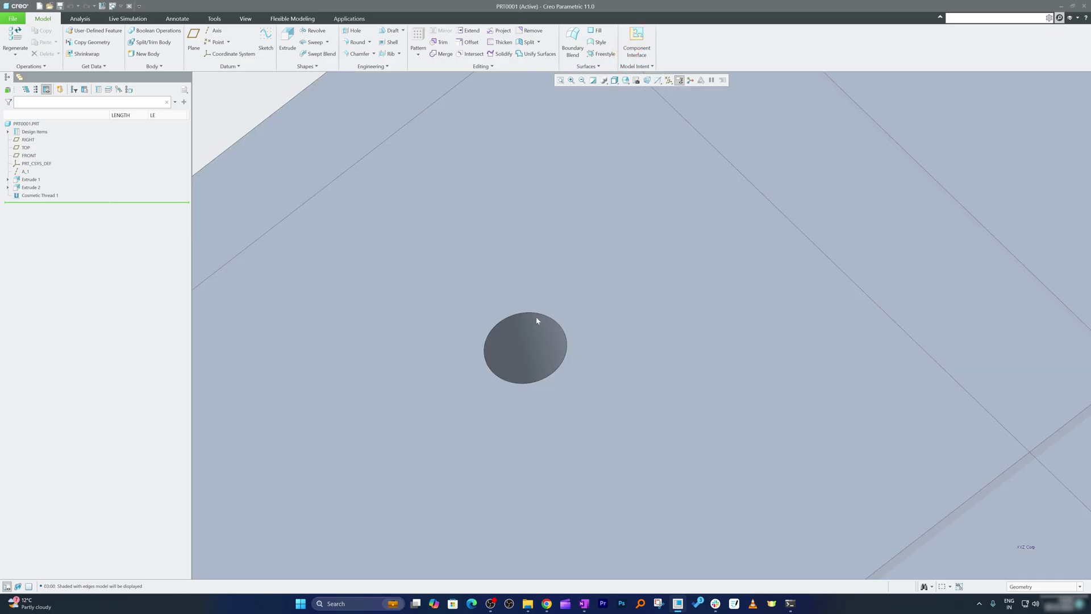
Step: Start an Extrude on the block's top face, sketch a circle about 67 and 41 from the vertical and horizontal references, set its diameter, and finish
{"action": "scroll", "coordinate": [535, 318], "scroll_direction": "up", "scroll_amount": 3}
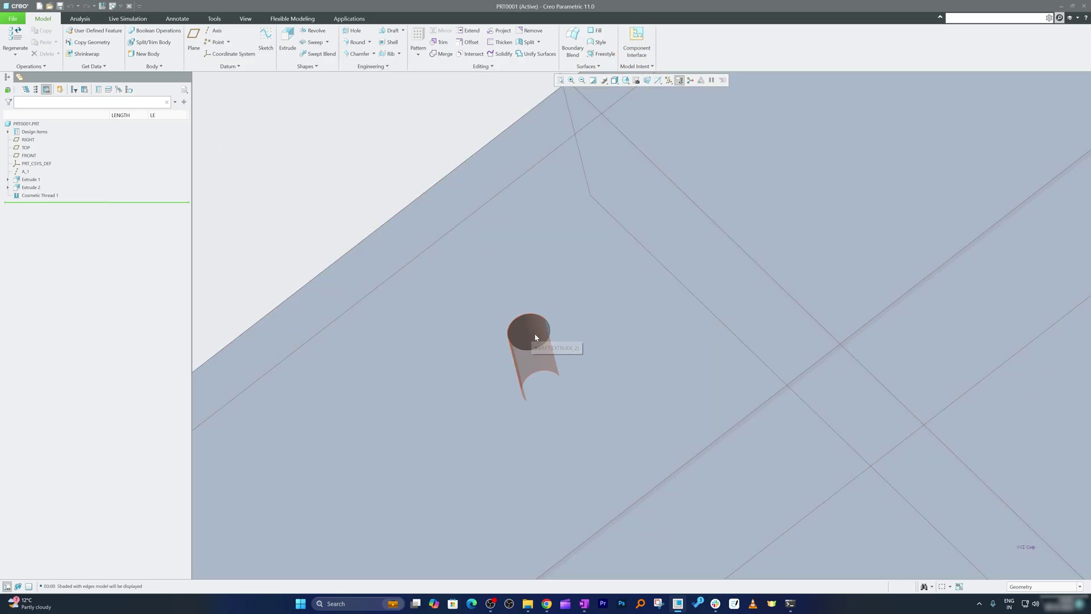
{"action": "mouse_move", "coordinate": [529, 334]}
{"action": "middle_mouse_down"}
{"action": "mouse_move", "coordinate": [550, 283]}
{"action": "mouse_move", "coordinate": [536, 299]}
{"action": "middle_mouse_up"}
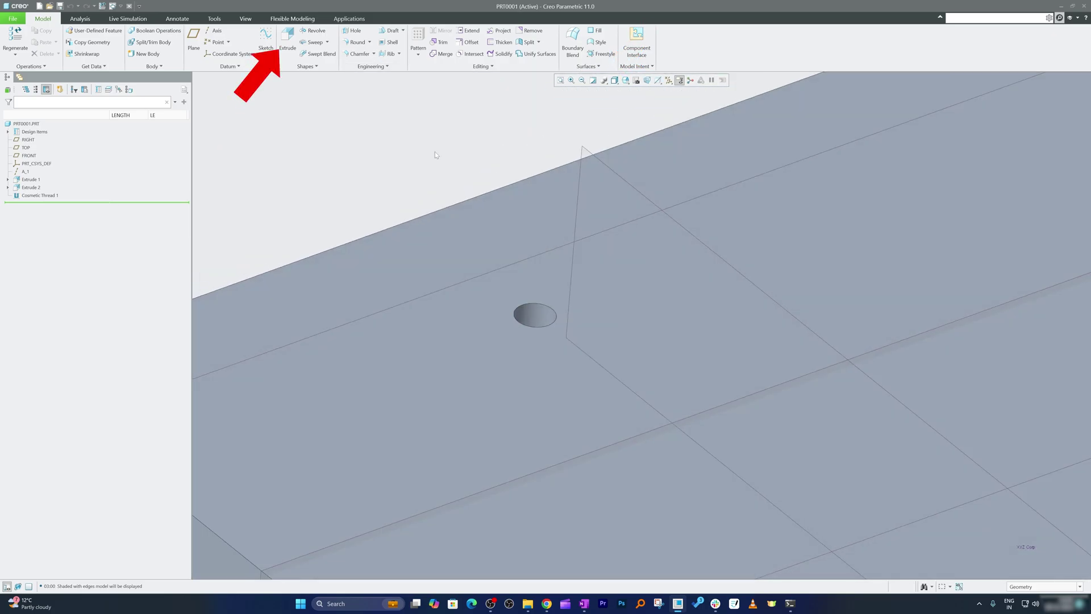
{"action": "left_click", "coordinate": [288, 40]}
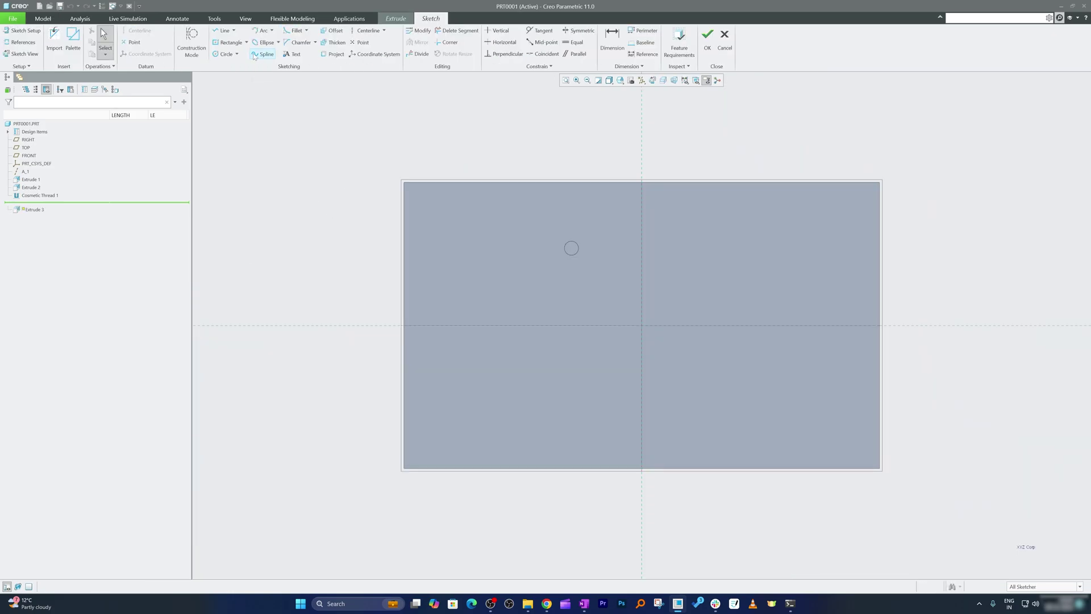
{"action": "left_click", "coordinate": [227, 54]}
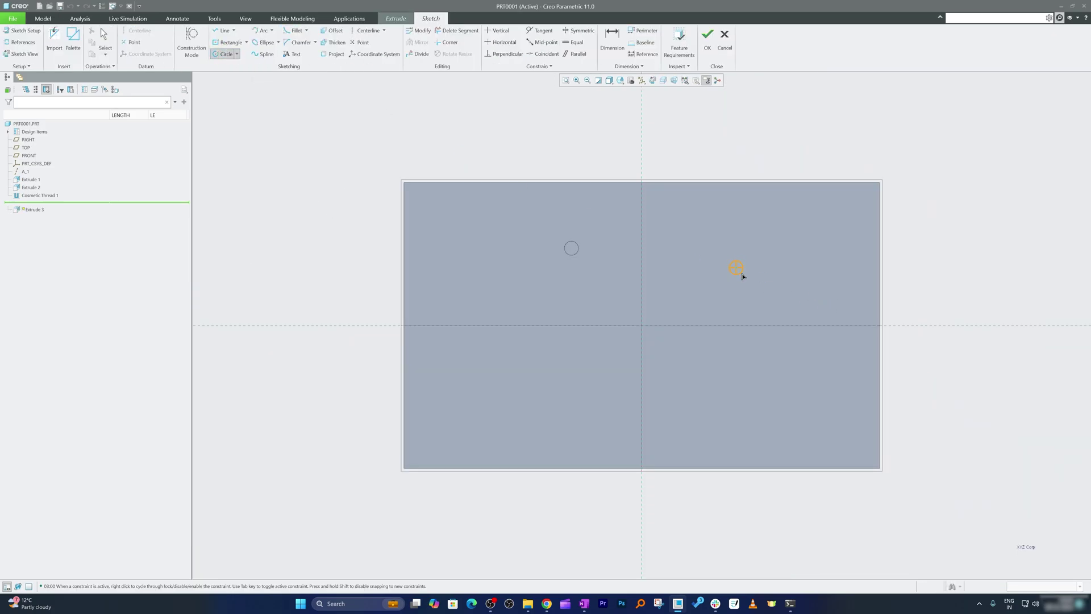
{"action": "left_click", "coordinate": [743, 277]}
{"action": "middle_click", "coordinate": [756, 259]}
{"action": "double_click", "coordinate": [713, 261]}
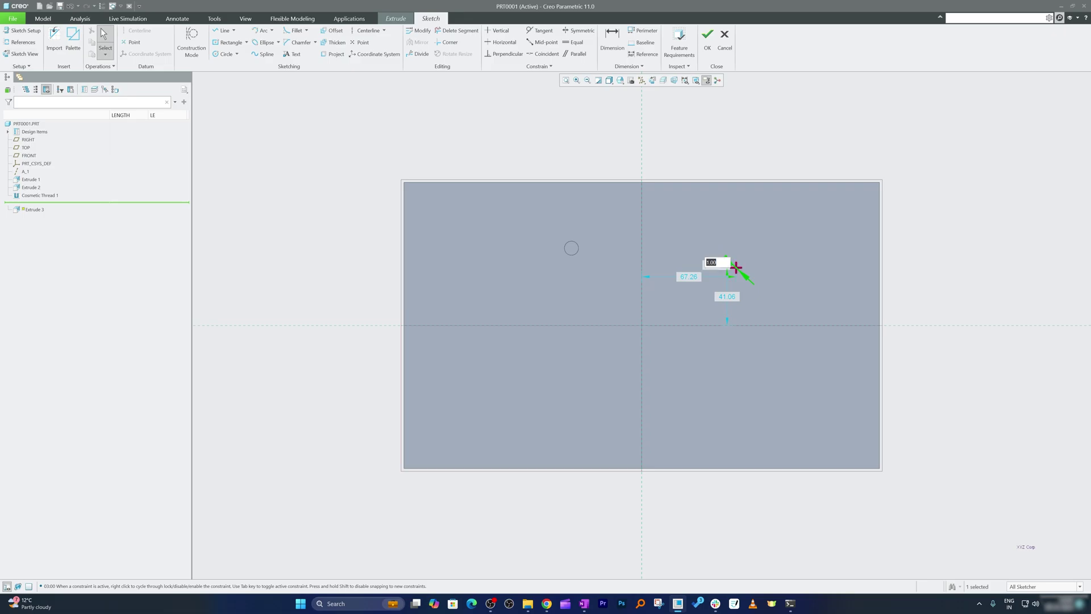
{"action": "type", "text": "0"}
{"action": "key", "text": "Return"}
{"action": "left_click", "coordinate": [707, 39]}
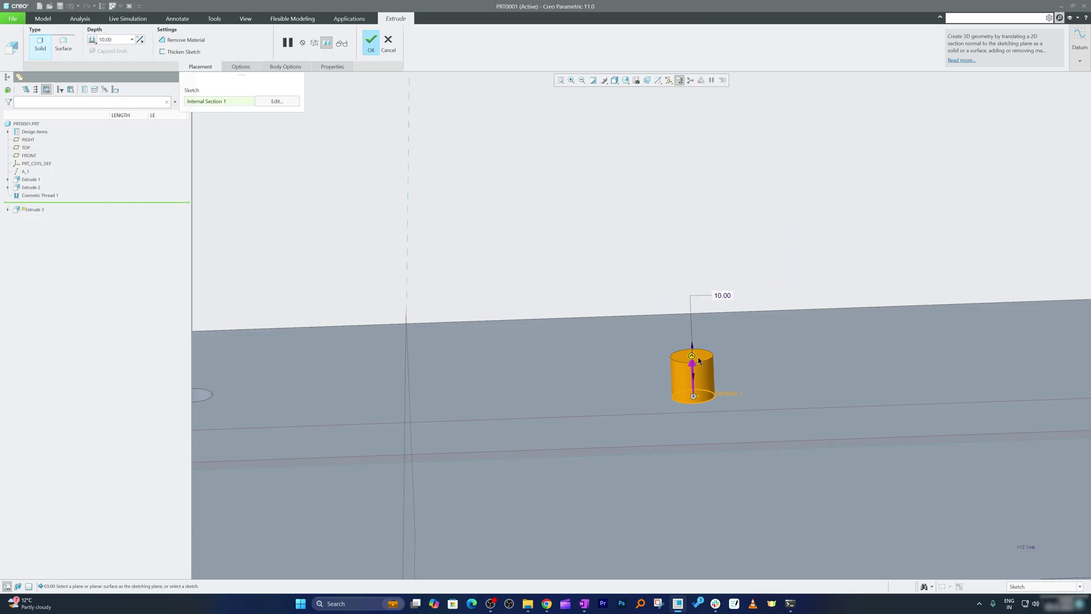
Step: Extrude the circle upward from the block's top face as a solid cylinder 25 high
{"action": "left_click_drag", "start_coordinate": [691, 356], "coordinate": [703, 301]}
{"action": "double_click", "coordinate": [720, 241]}
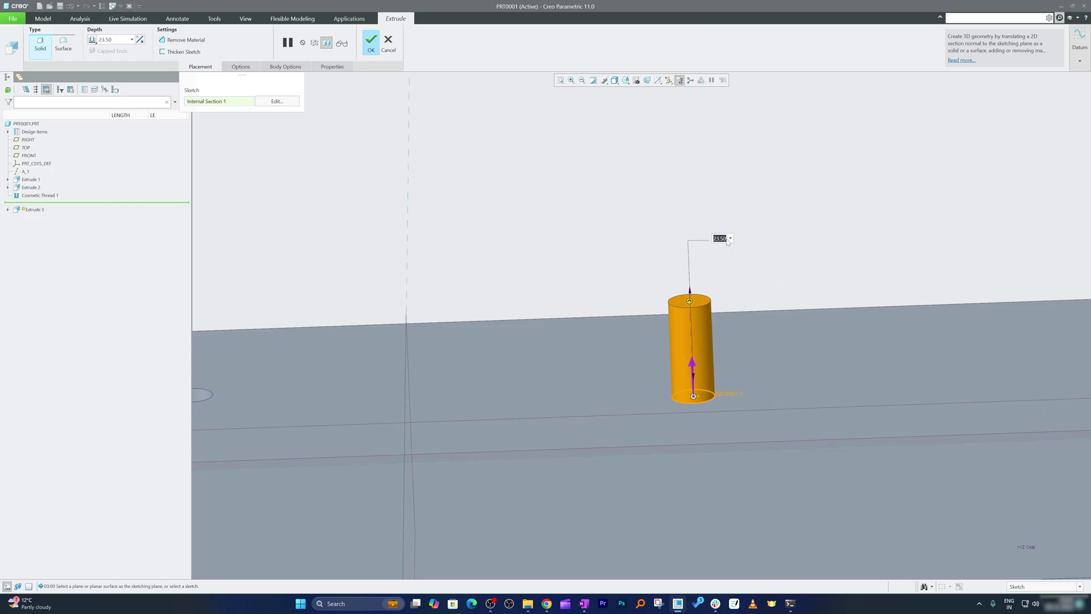
{"action": "type", "text": "25"}
{"action": "key", "text": "Return"}
{"action": "left_click", "coordinate": [375, 42]}
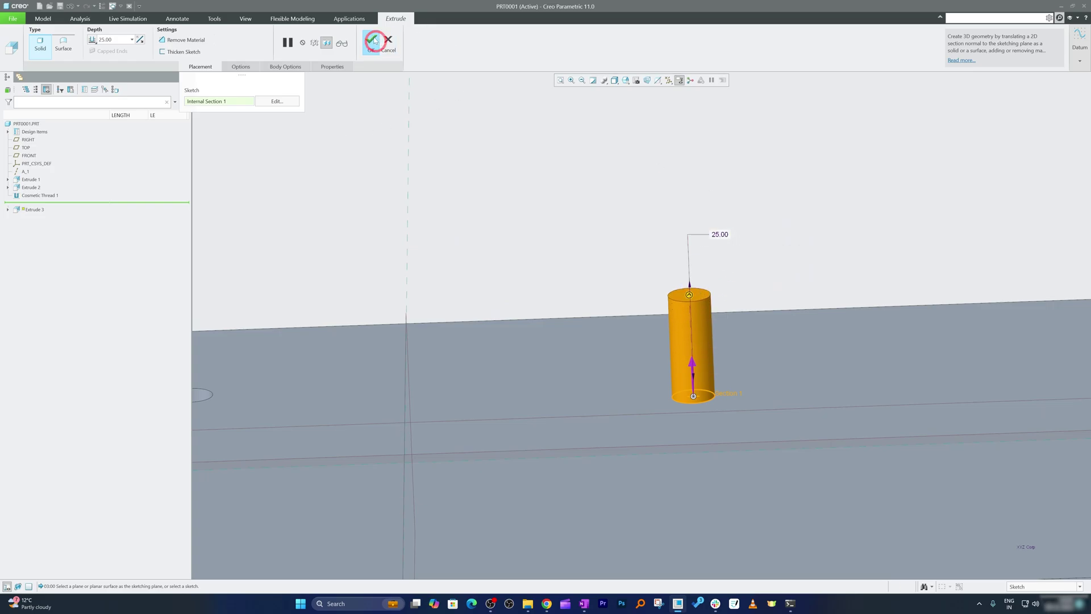
Step: Start a Cosmetic Thread and select the new cylinder's side surface as the threaded surface
{"action": "middle_click_drag", "start_coordinate": [482, 175], "coordinate": [500, 190]}
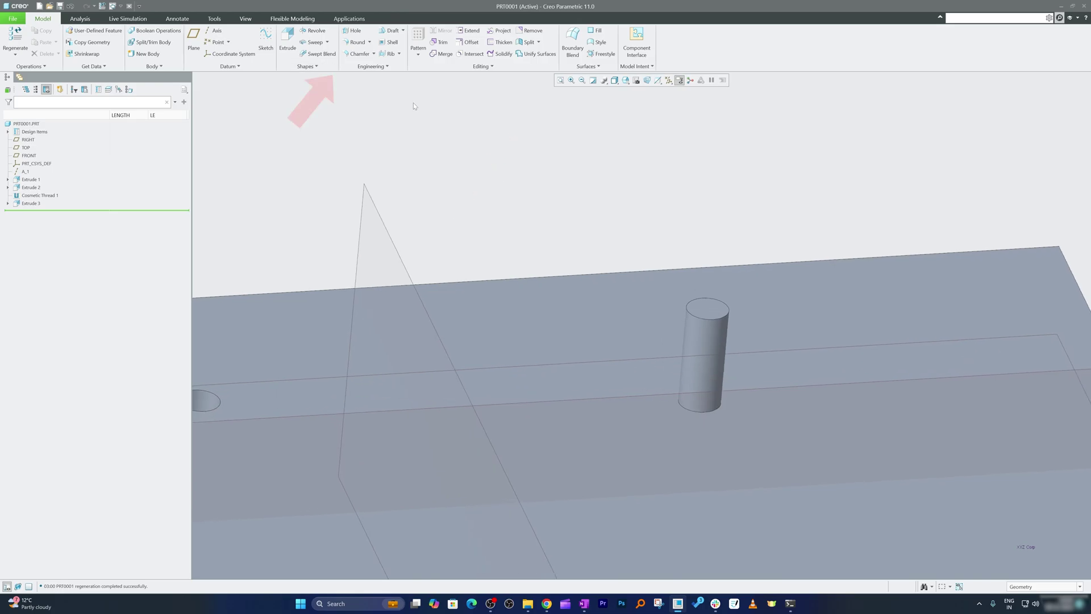
{"action": "left_click", "coordinate": [385, 66]}
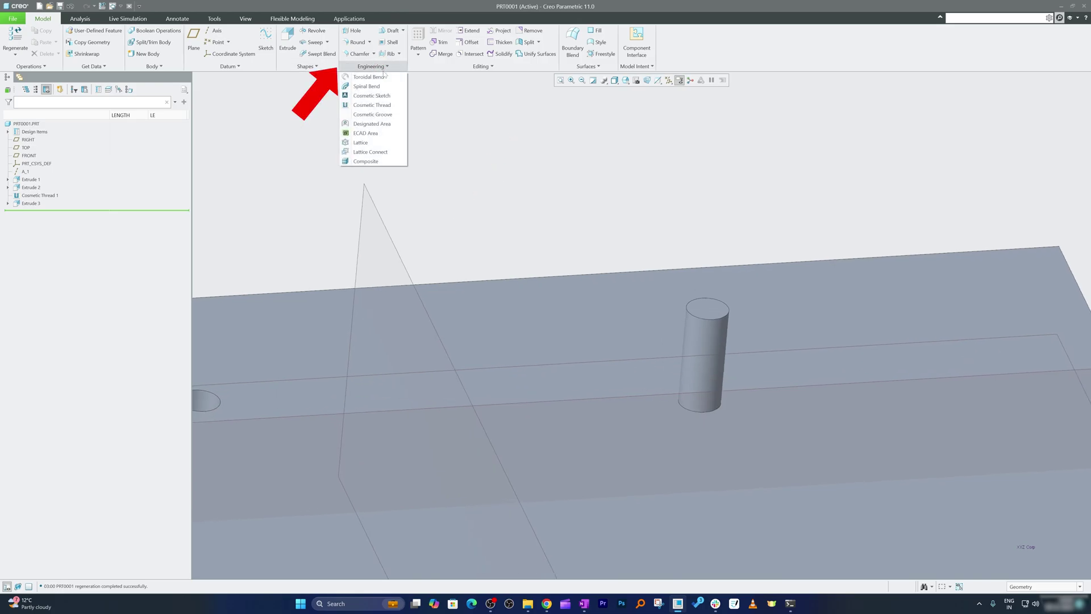
{"action": "left_click", "coordinate": [382, 105]}
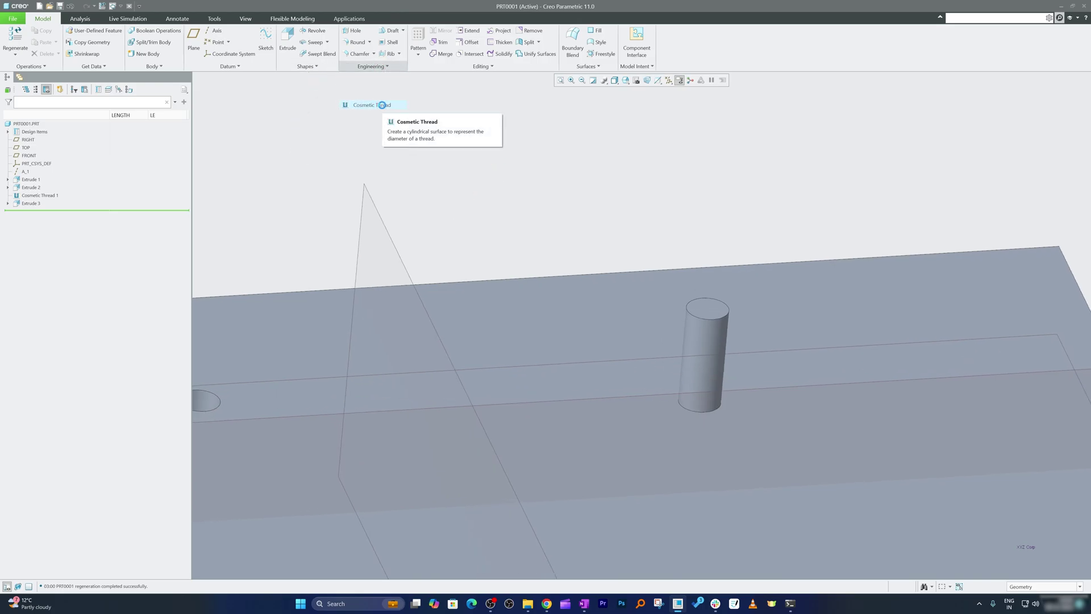
{"action": "scroll", "coordinate": [737, 339], "scroll_direction": "down", "scroll_amount": 3}
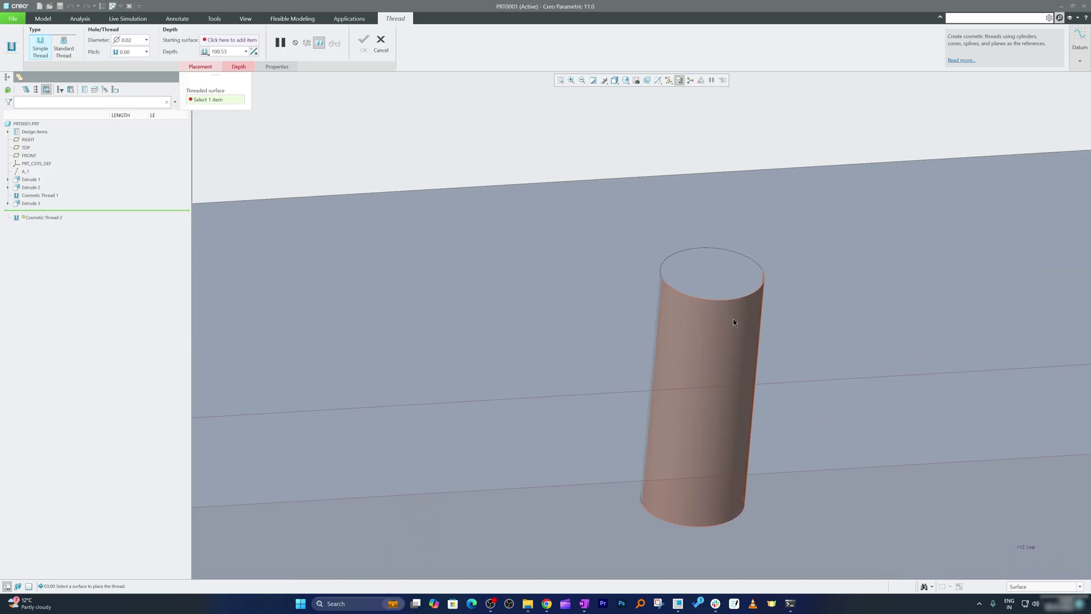
{"action": "left_click", "coordinate": [708, 342]}
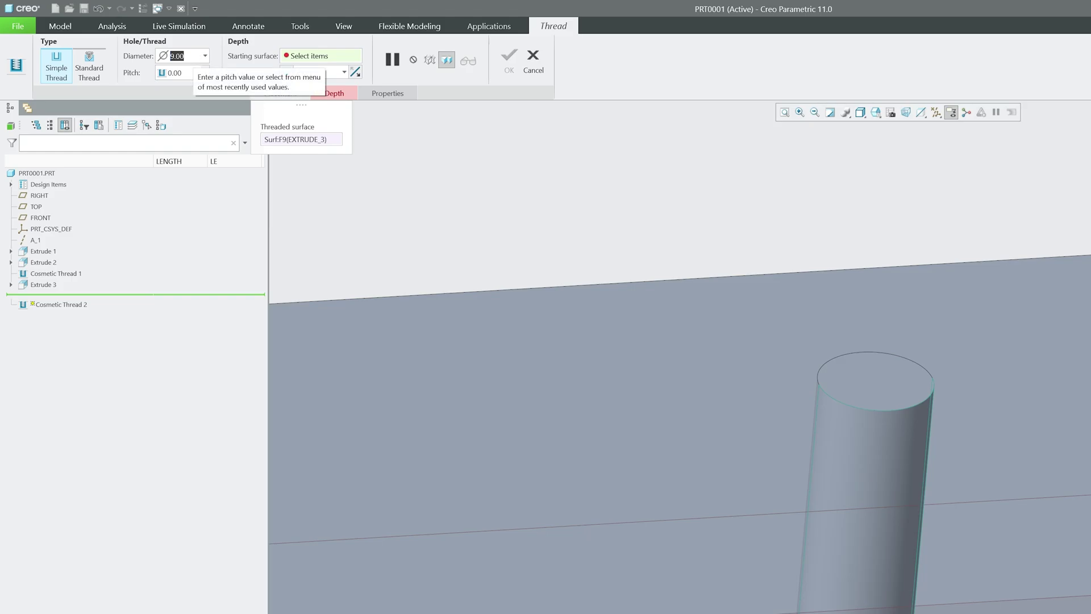
Step: Try a simple thread on the cylinder with a diameter of 8 and a pitch of 1.5
{"action": "type", "text": "8"}
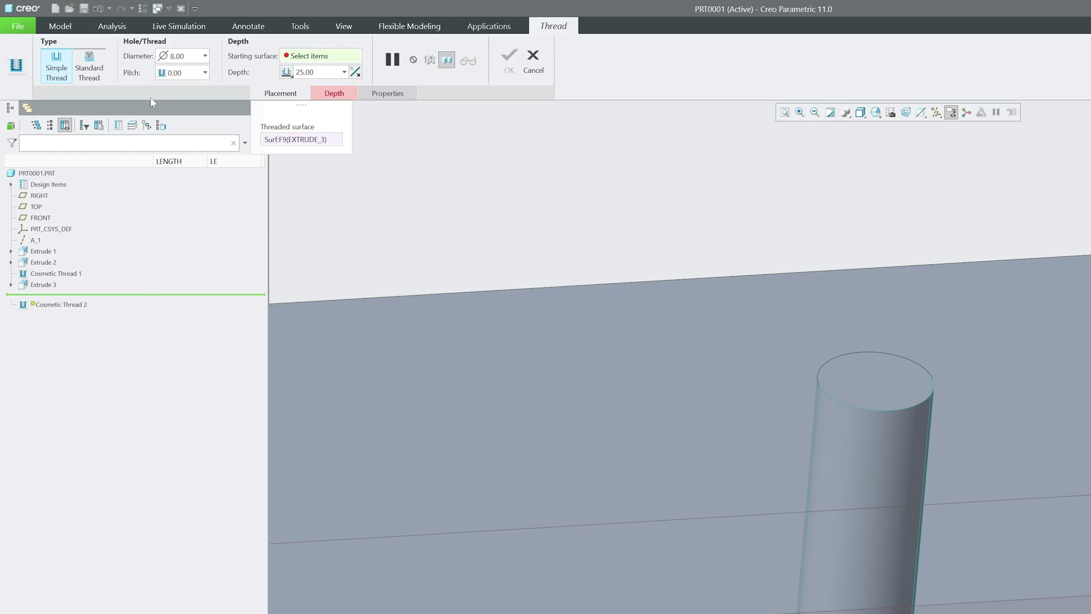
{"action": "left_click_drag", "start_coordinate": [166, 73], "coordinate": [258, 65]}
{"action": "type", "text": "1."}
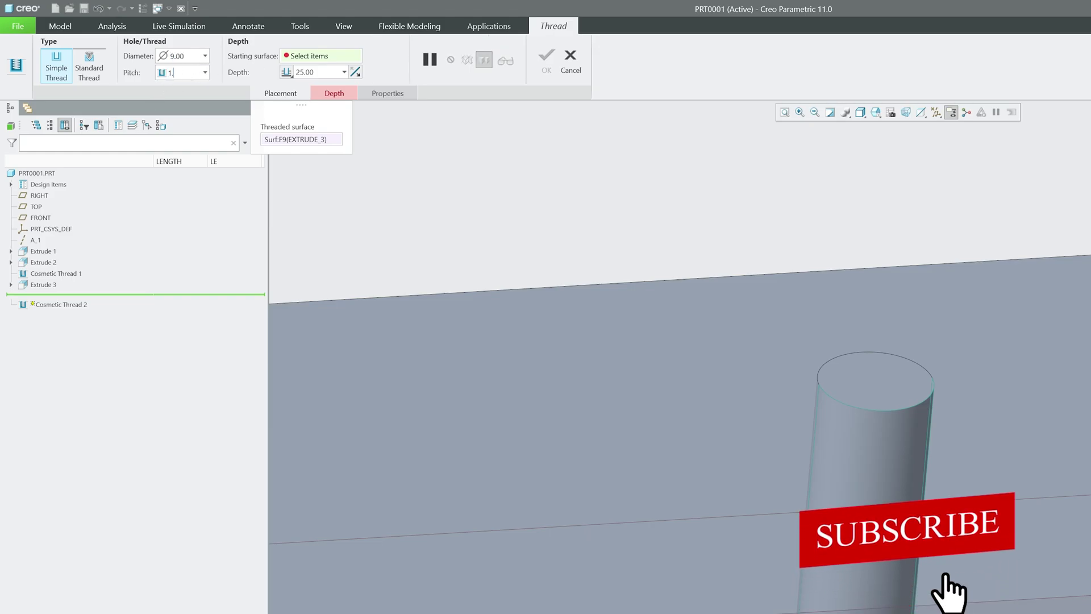
{"action": "type", "text": "5"}
{"action": "key", "text": "Return"}
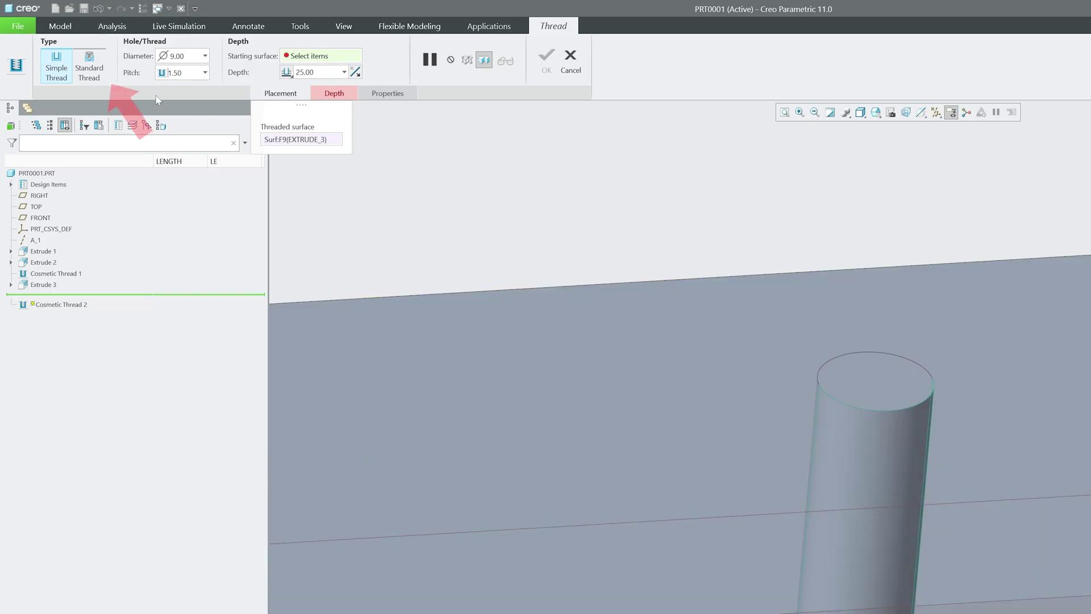
Step: Make the cylinder's thread a standard ISO thread of size M10x1
{"action": "left_click", "coordinate": [91, 65]}
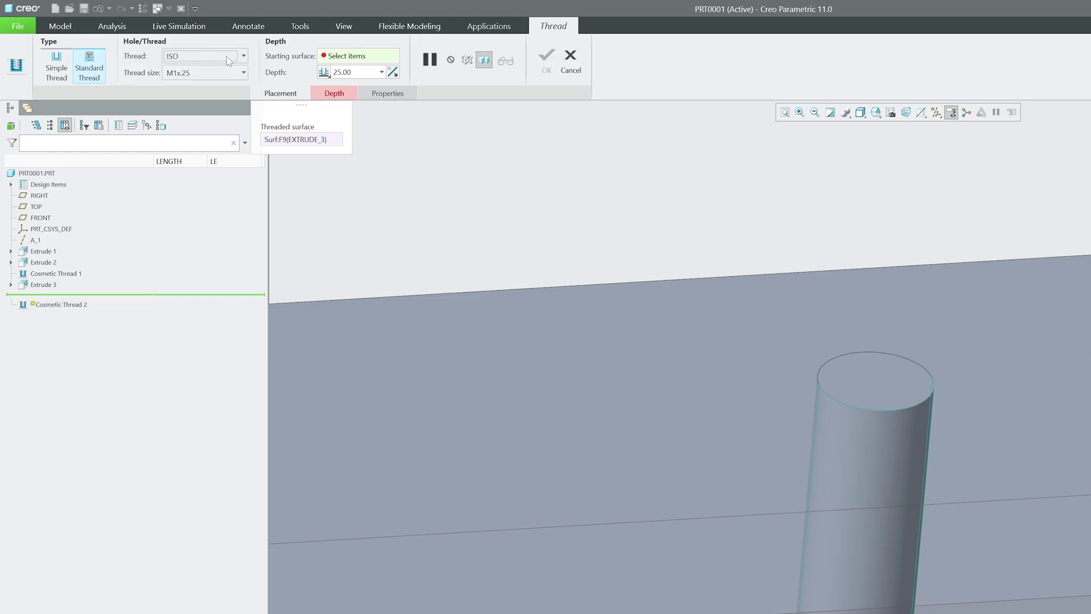
{"action": "left_click", "coordinate": [244, 56]}
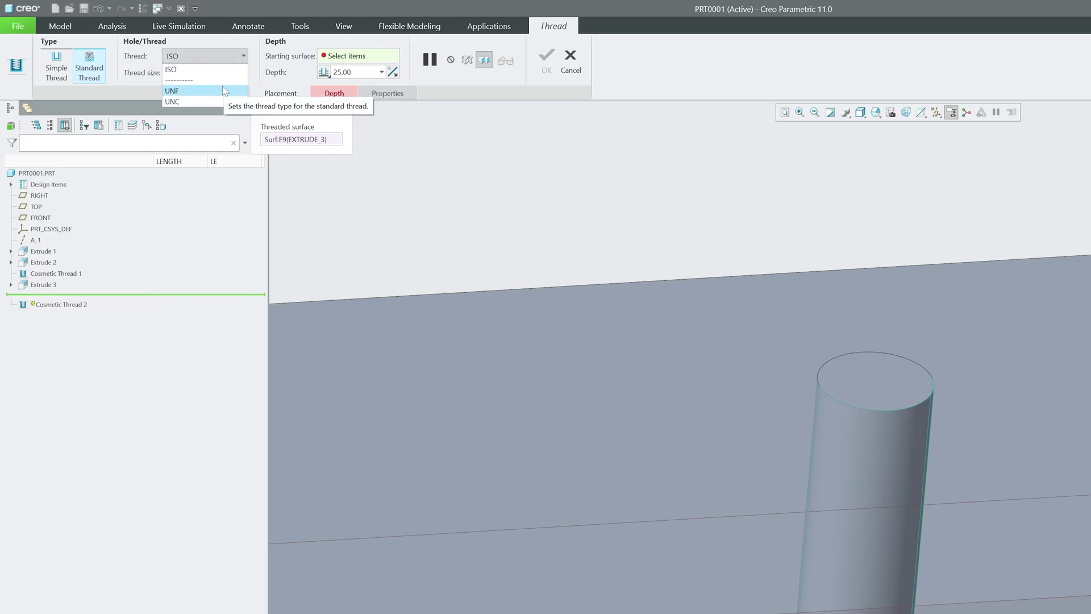
{"action": "left_click", "coordinate": [213, 62]}
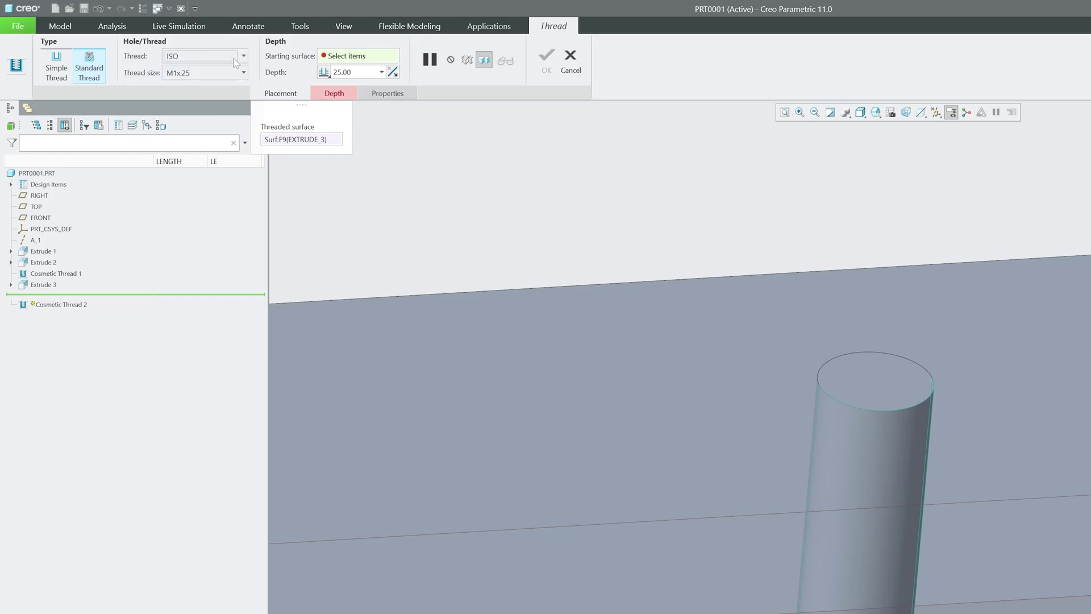
{"action": "left_click", "coordinate": [244, 72]}
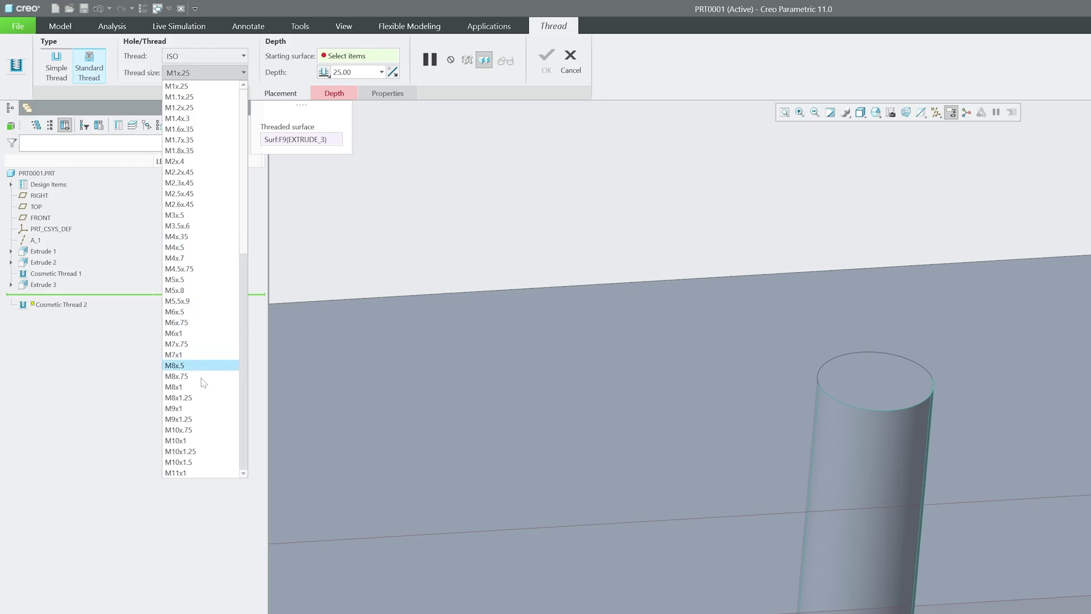
{"action": "left_click", "coordinate": [213, 442]}
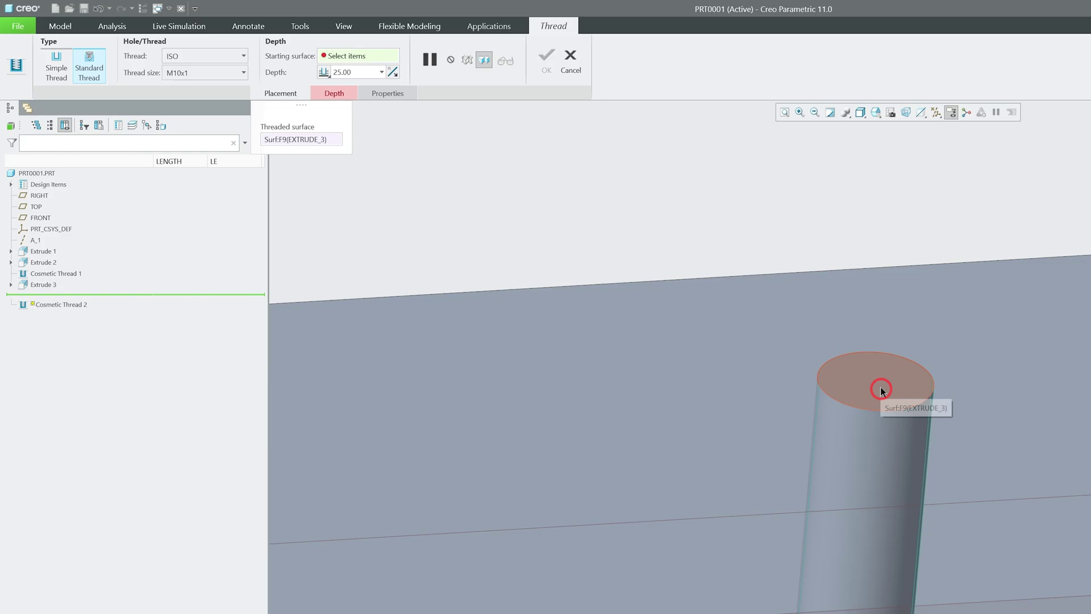
Step: Use the cylinder's top face as the thread's starting surface, set the depth to 5, and finish the thread
{"action": "left_click", "coordinate": [881, 389]}
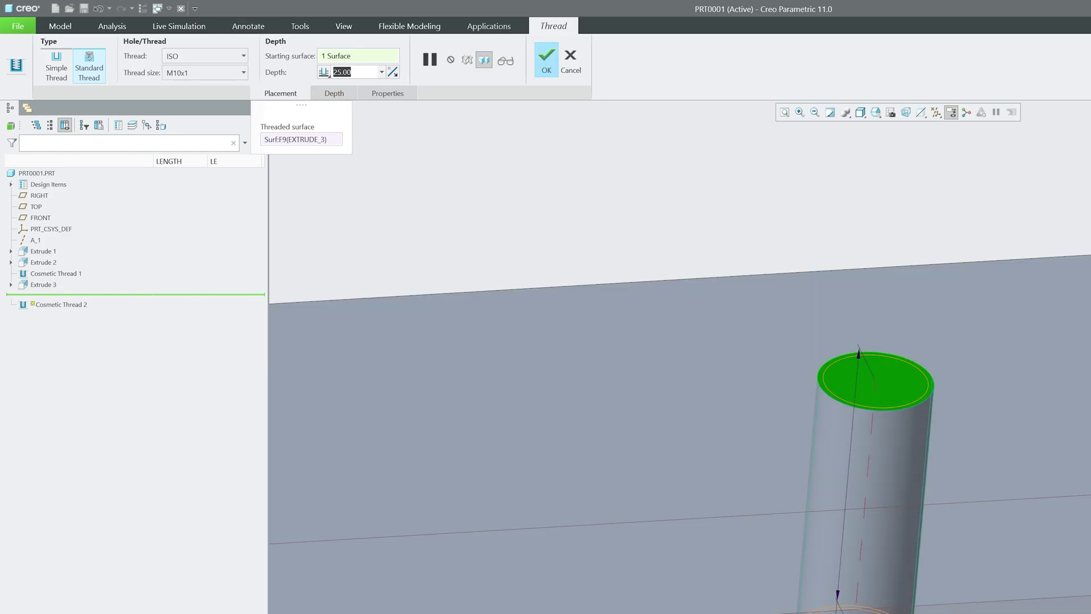
{"action": "type", "text": "5"}
{"action": "key", "text": "Return"}
{"action": "left_click", "coordinate": [554, 66]}
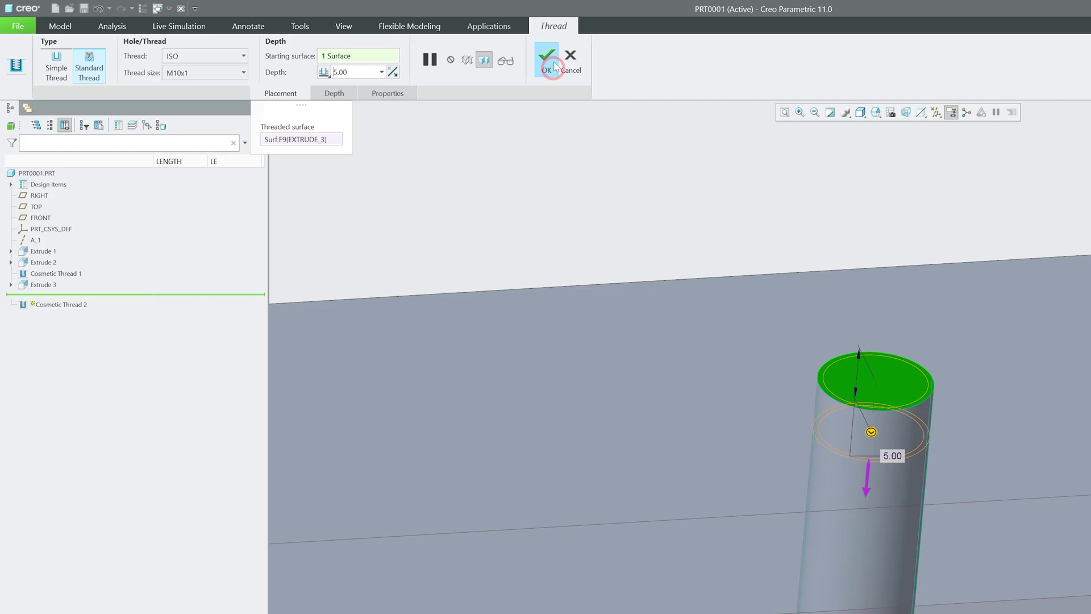
Step: Set the part's display style to Wireframe and examine the cosmetic thread on the cylinder from several angles
{"action": "left_click", "coordinate": [559, 225]}
{"action": "middle_click_drag", "start_coordinate": [558, 227], "coordinate": [505, 230]}
{"action": "left_click", "coordinate": [859, 114]}
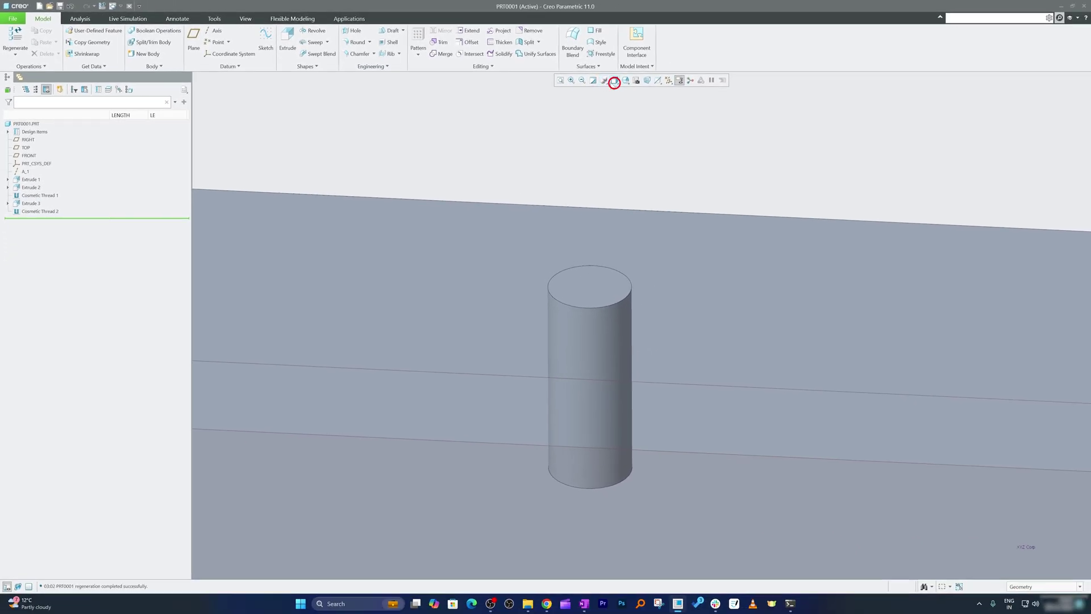
{"action": "left_click", "coordinate": [615, 82]}
{"action": "left_click", "coordinate": [635, 137]}
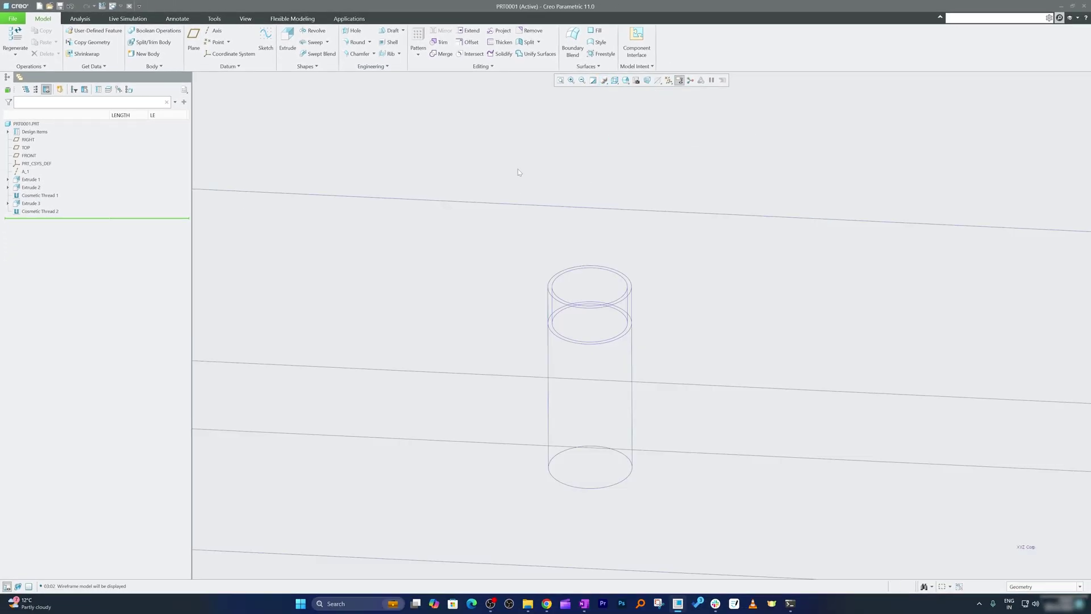
{"action": "middle_click_drag", "start_coordinate": [517, 168], "coordinate": [349, 203]}
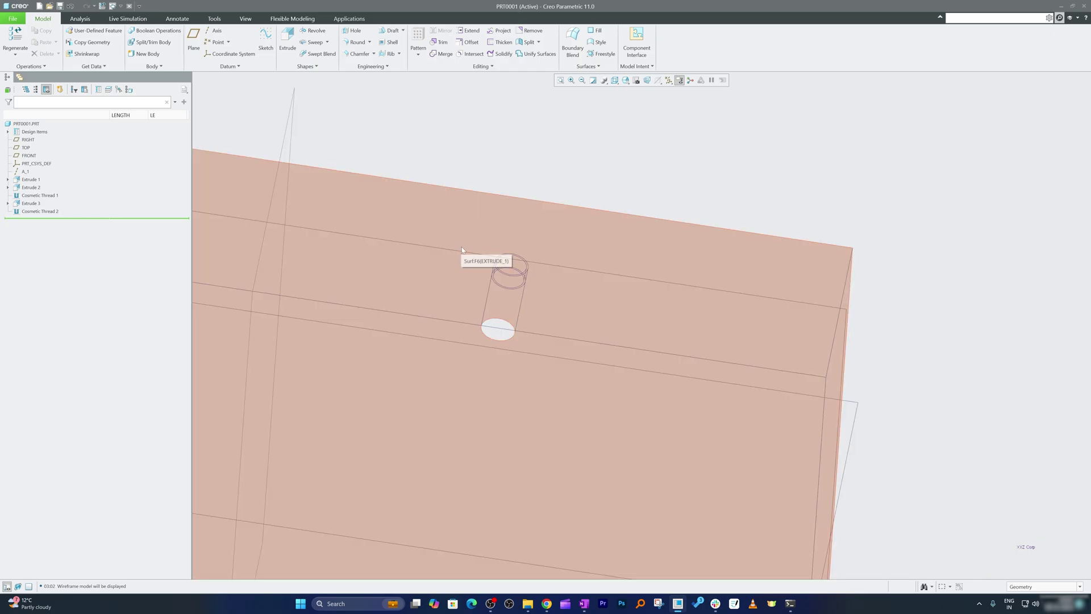
{"action": "mouse_move", "coordinate": [461, 246]}
{"action": "middle_mouse_down"}
{"action": "mouse_move", "coordinate": [500, 236]}
{"action": "mouse_move", "coordinate": [479, 238]}
{"action": "middle_mouse_up"}
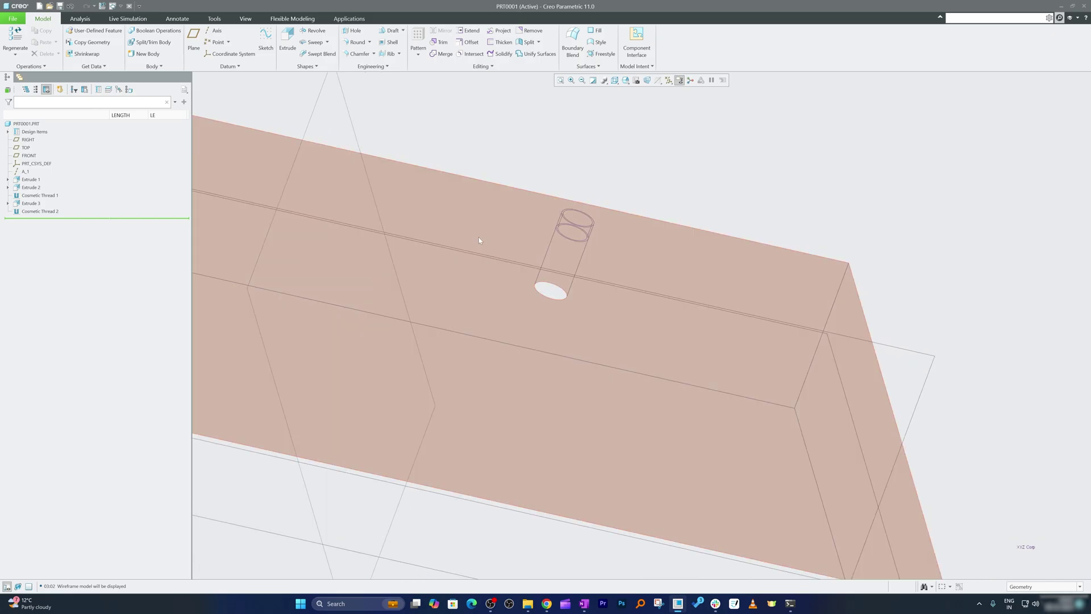